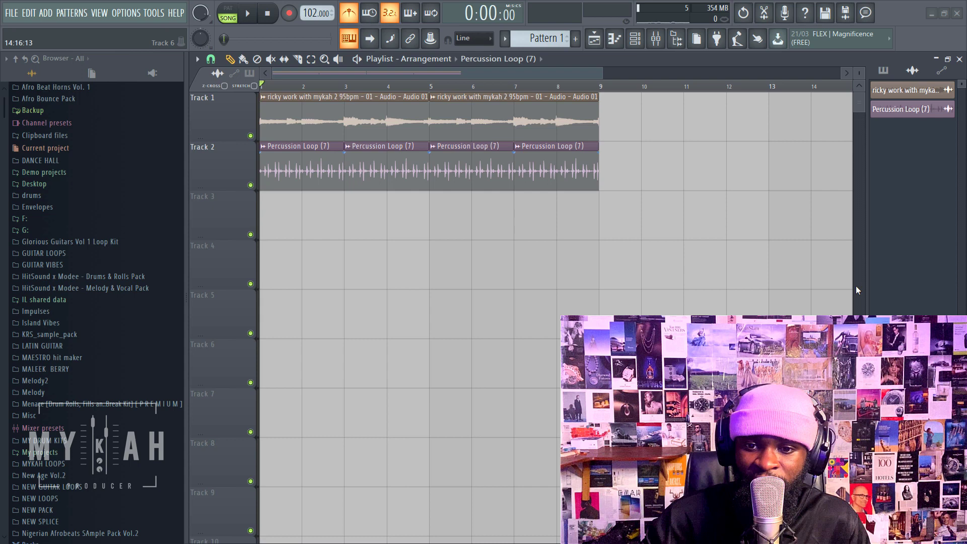
# Create a new SNARE pattern with Find first empty and place it on Track 3 at bar 1
pyautogui.moveTo(601, 76); pyautogui.dragTo(537, 77)
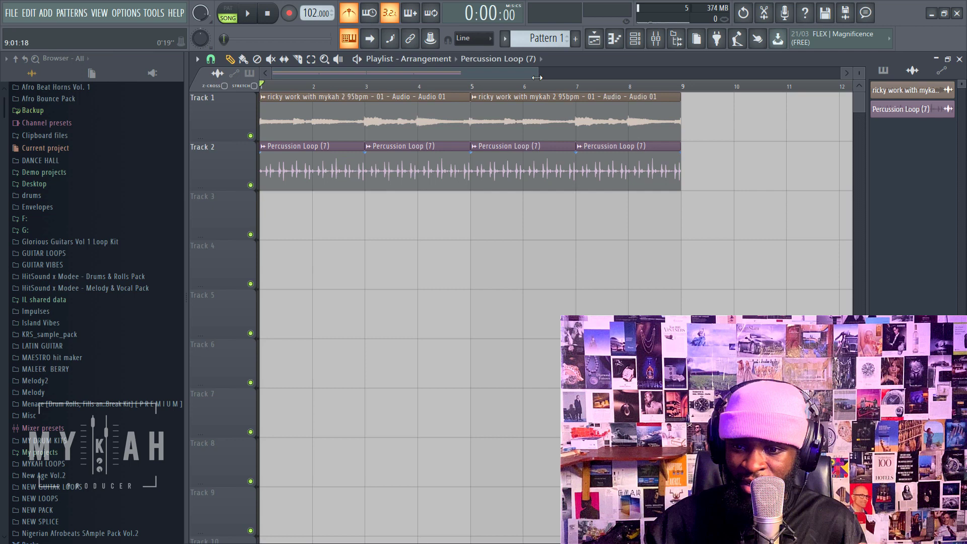
pyautogui.scroll(3, 851, 77)
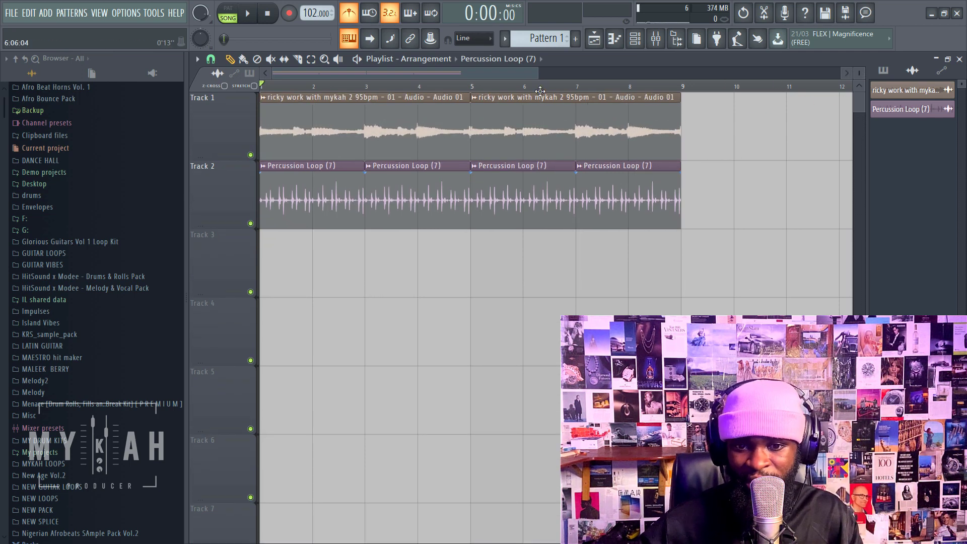
pyautogui.moveTo(537, 73); pyautogui.dragTo(487, 77)
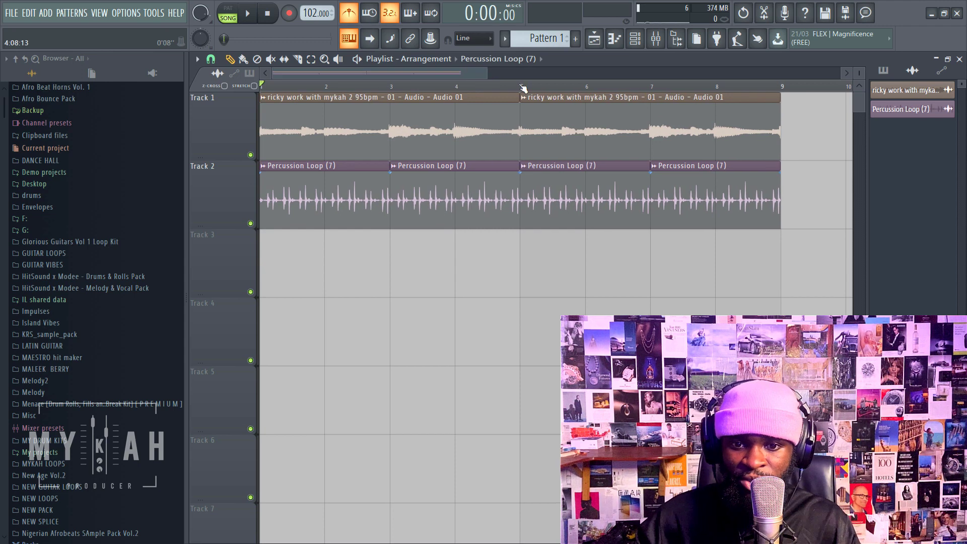
pyautogui.click(566, 39)
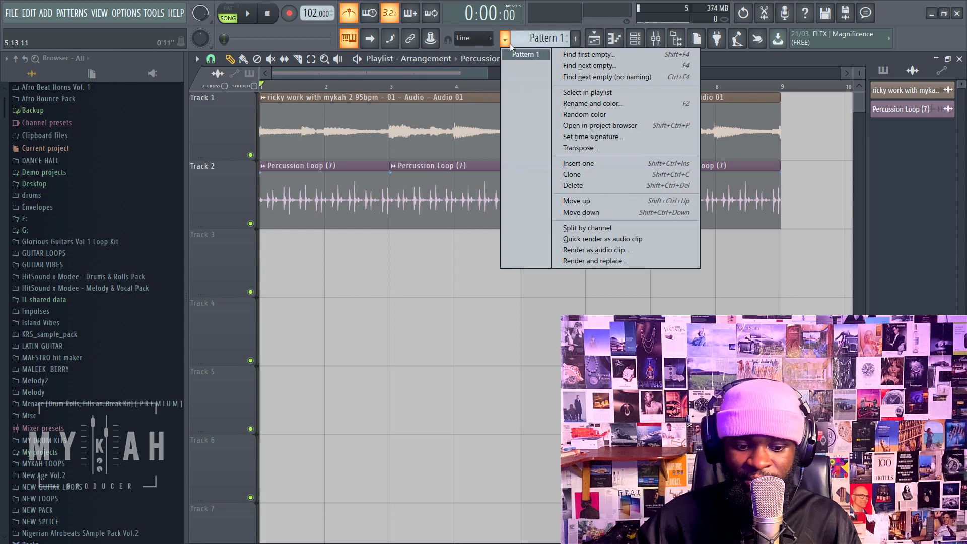
pyautogui.click(570, 58)
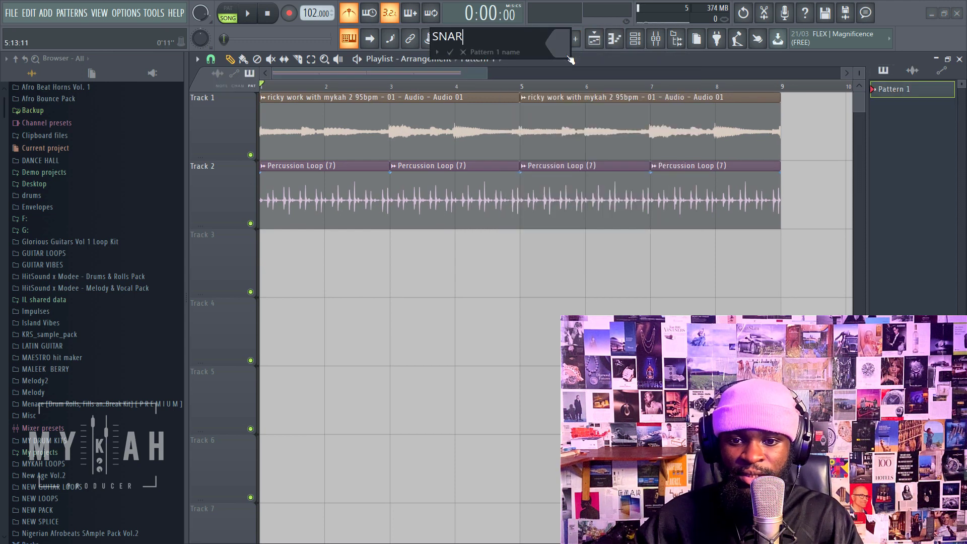
pyautogui.press('Return')
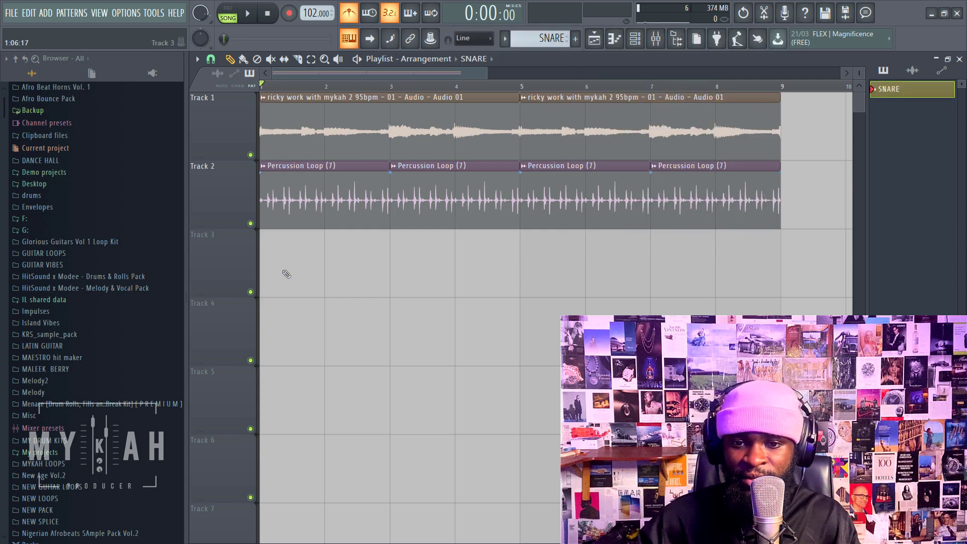
pyautogui.click(283, 274)
pyautogui.press('space')
# Open the Afro Percs 1 channel from the Unsorted group in the piano roll
pyautogui.click(635, 39)
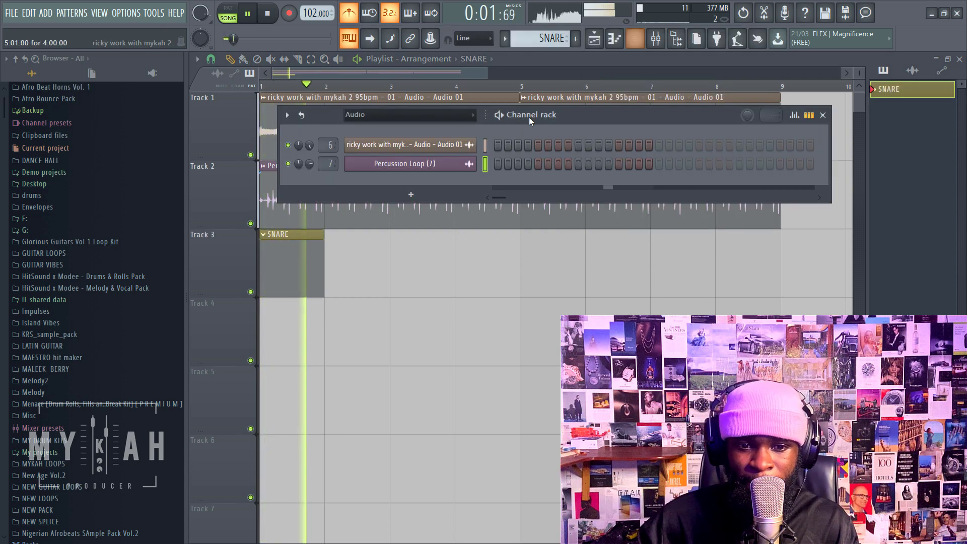
pyautogui.click(453, 114)
pyautogui.click(417, 154)
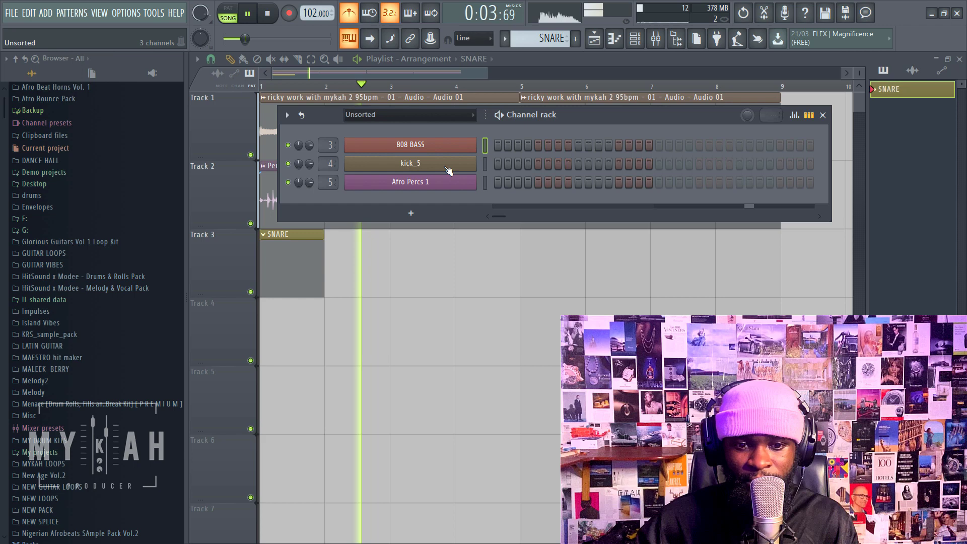
pyautogui.rightClick(438, 182)
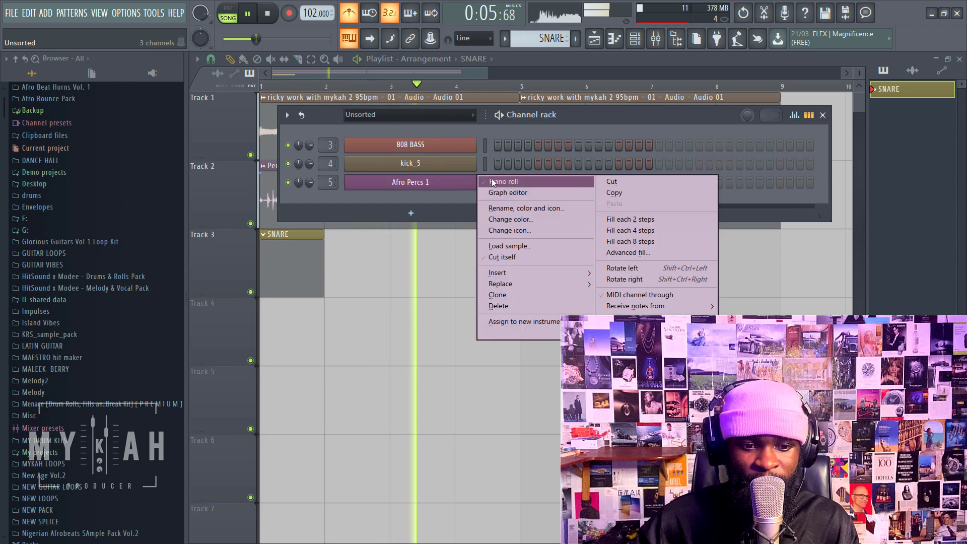
pyautogui.click(498, 183)
pyautogui.press('space')
# Draw the Afro Percs 1 hits, then paint SNARE clips along Track 3 through bar 9
pyautogui.moveTo(241, 251); pyautogui.dragTo(235, 320)
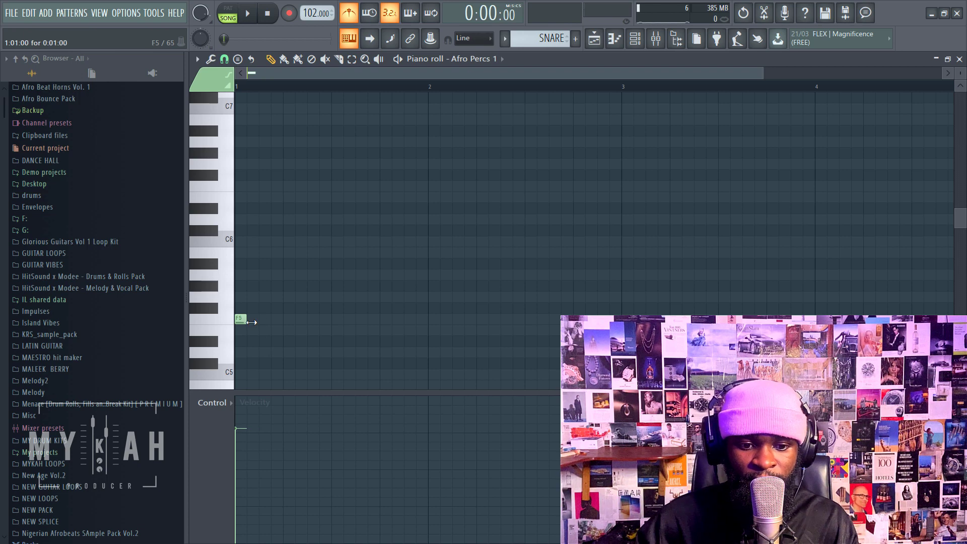
pyautogui.press('space')
pyautogui.click(277, 318)
pyautogui.click(313, 318)
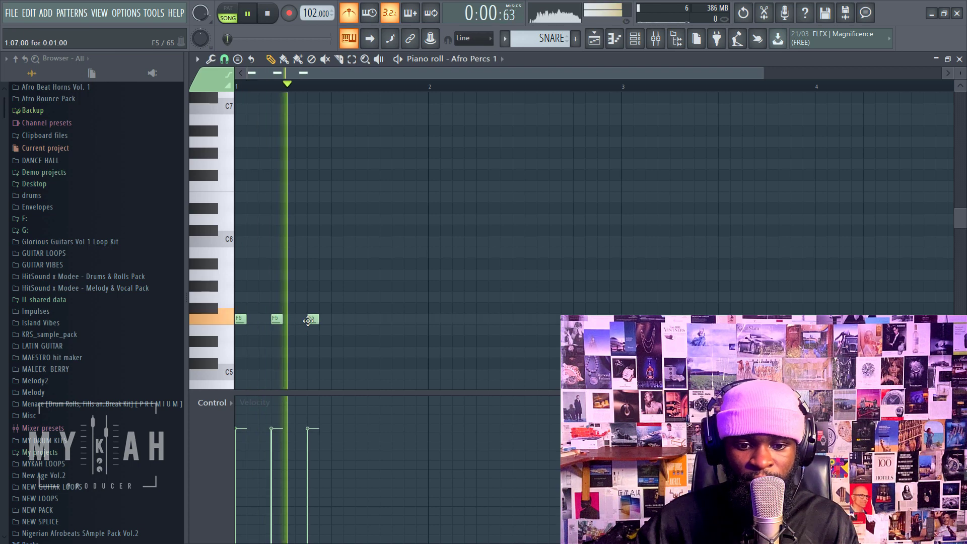
pyautogui.click(337, 319)
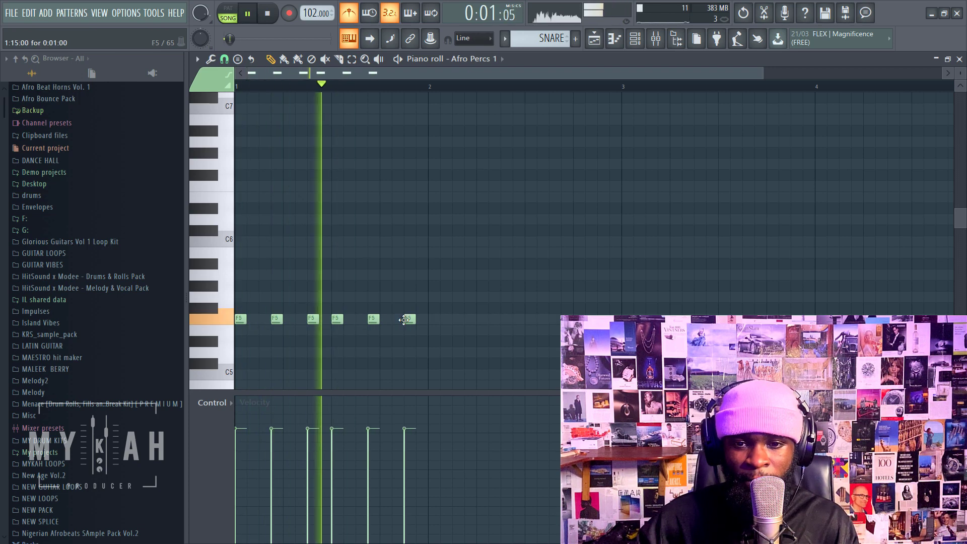
pyautogui.click(613, 39)
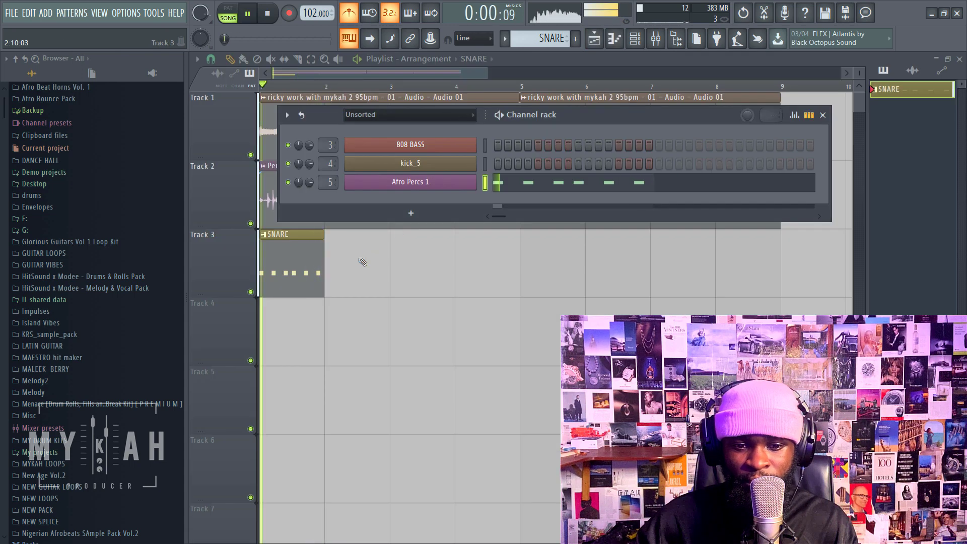
pyautogui.moveTo(361, 261)
pyautogui.mouseDown()
pyautogui.moveTo(461, 278)
pyautogui.moveTo(736, 284)
pyautogui.mouseUp()
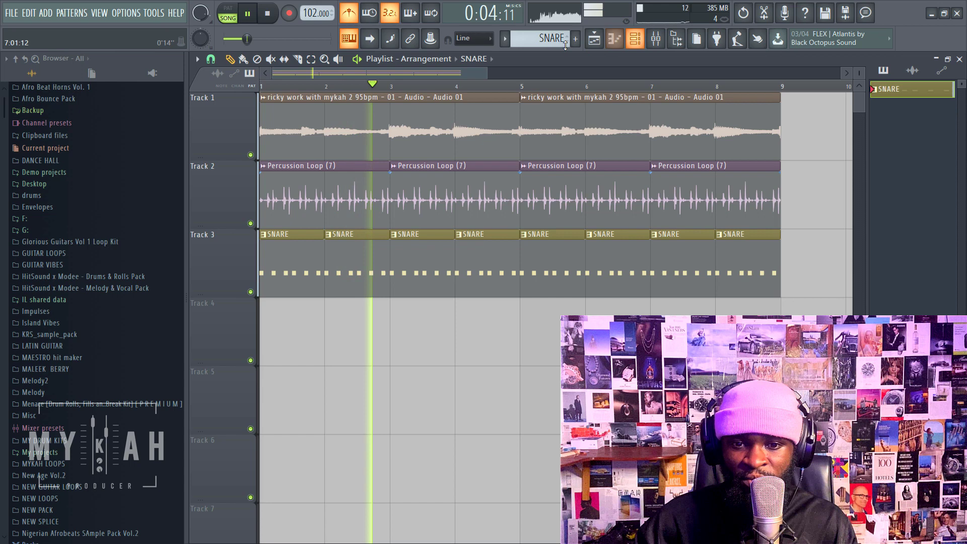
# Create a green pattern named KICK and place it on Track 4 at bar 1
pyautogui.press('space')
pyautogui.click(504, 39)
pyautogui.click(560, 50)
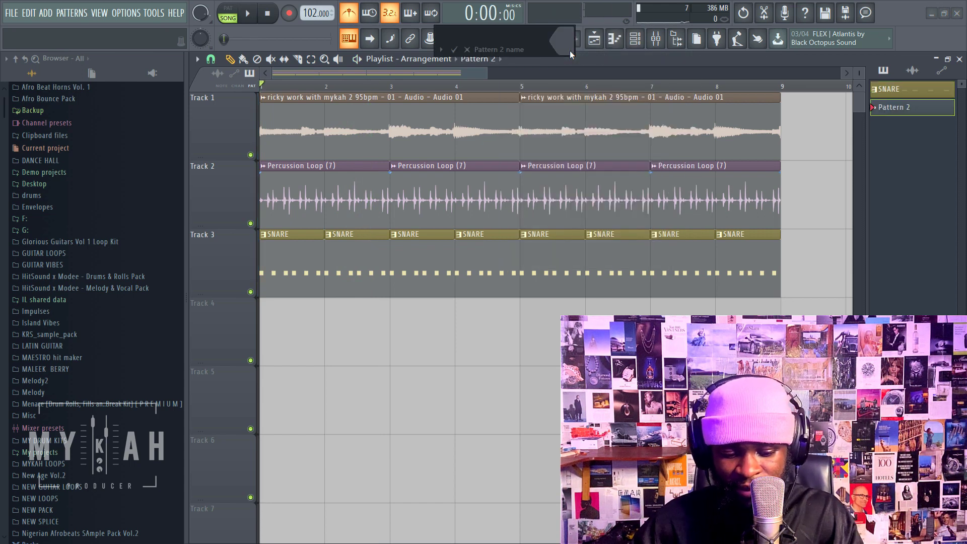
pyautogui.write('KICK')
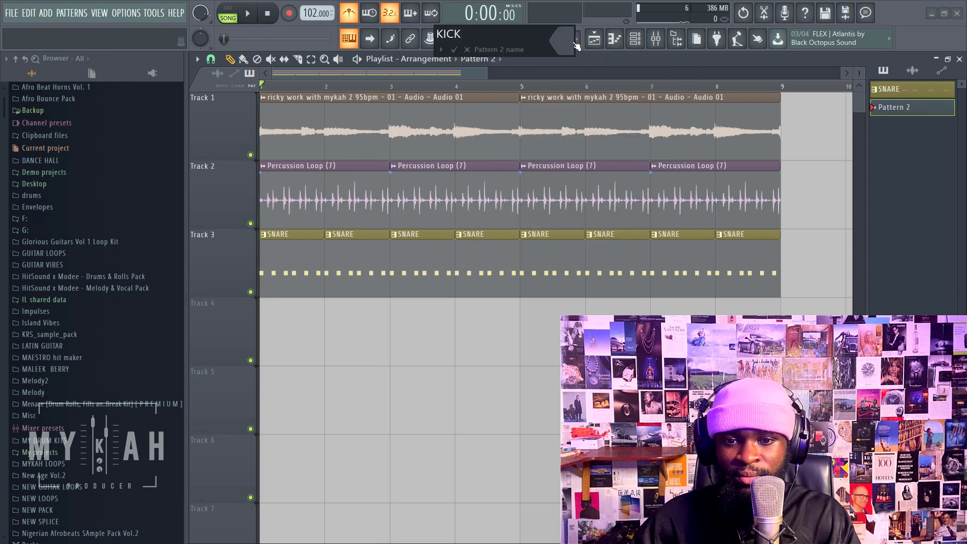
pyautogui.click(576, 44)
pyautogui.click(610, 43)
pyautogui.press('Return')
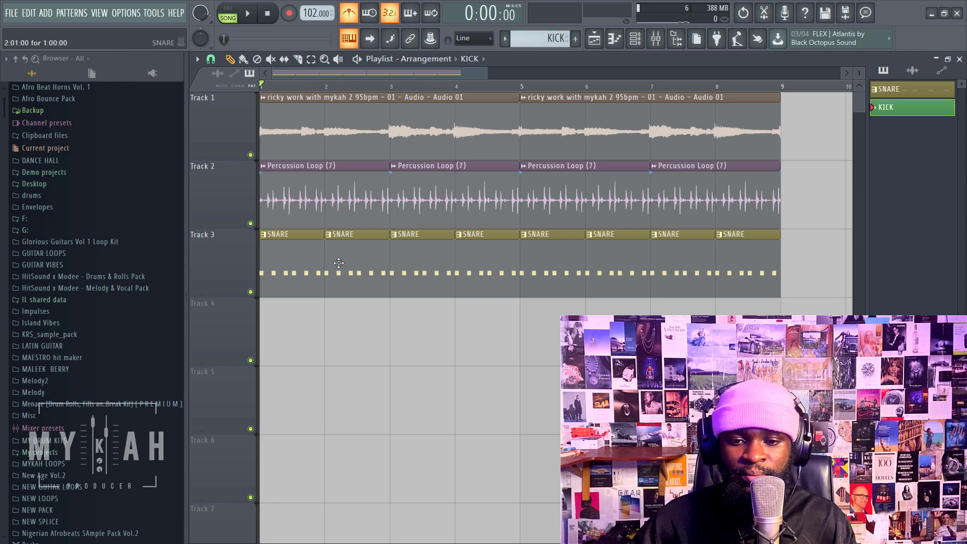
pyautogui.click(291, 302)
pyautogui.press('space')
pyautogui.press('space')
# Fill kick_5 on every fourth step of the KICK pattern in the channel rack
pyautogui.press('F7')
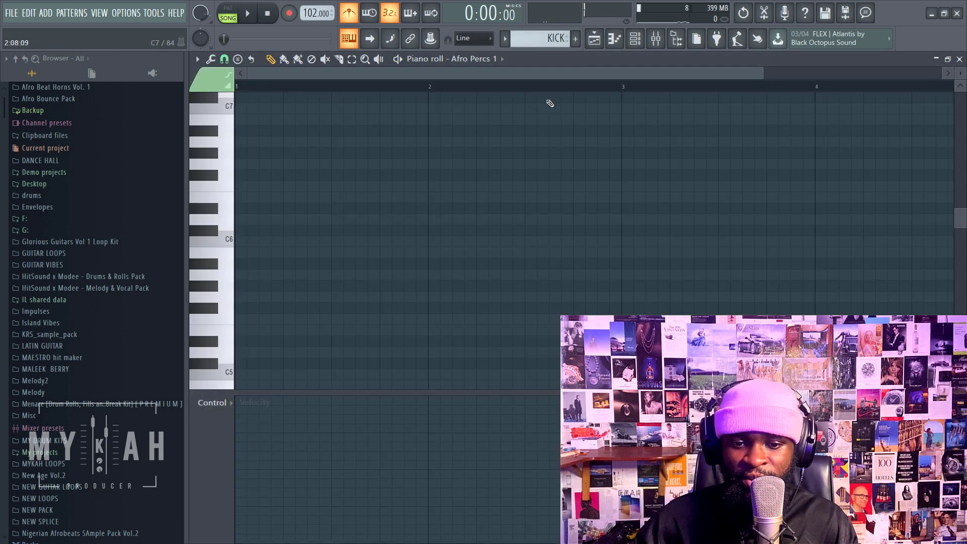
pyautogui.click(634, 41)
pyautogui.rightClick(446, 163)
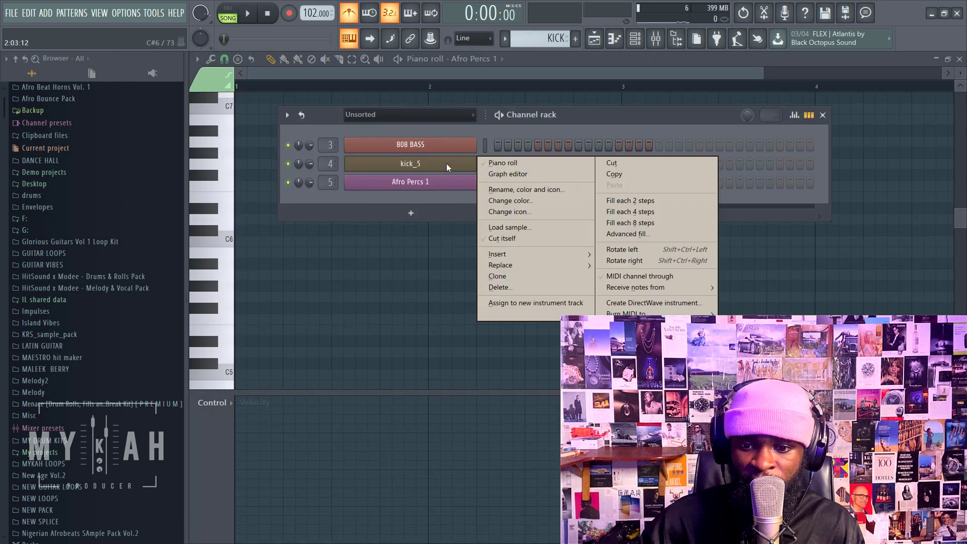
pyautogui.click(639, 210)
pyautogui.press('space')
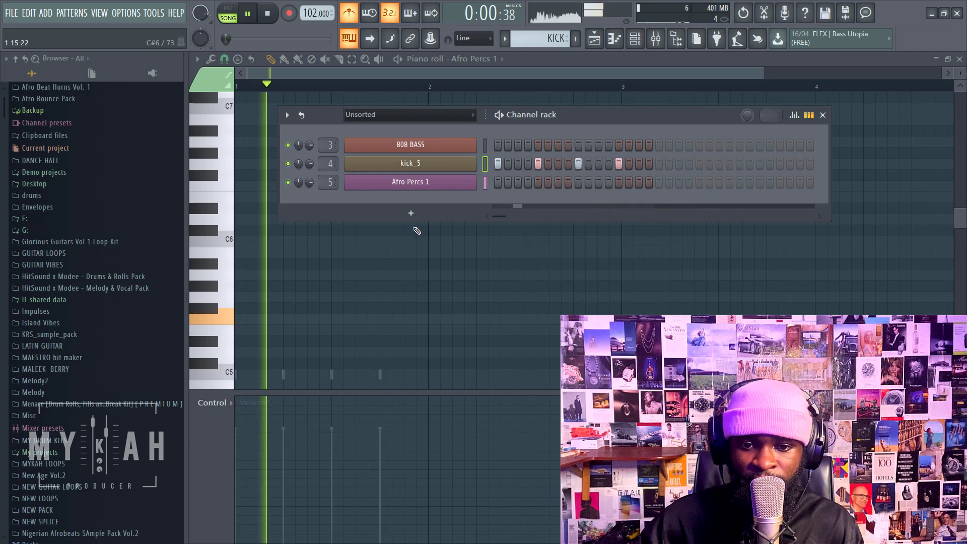
# Paint KICK clips along Track 4 from bar 2 through bar 9 and play the arrangement
pyautogui.press('F5')
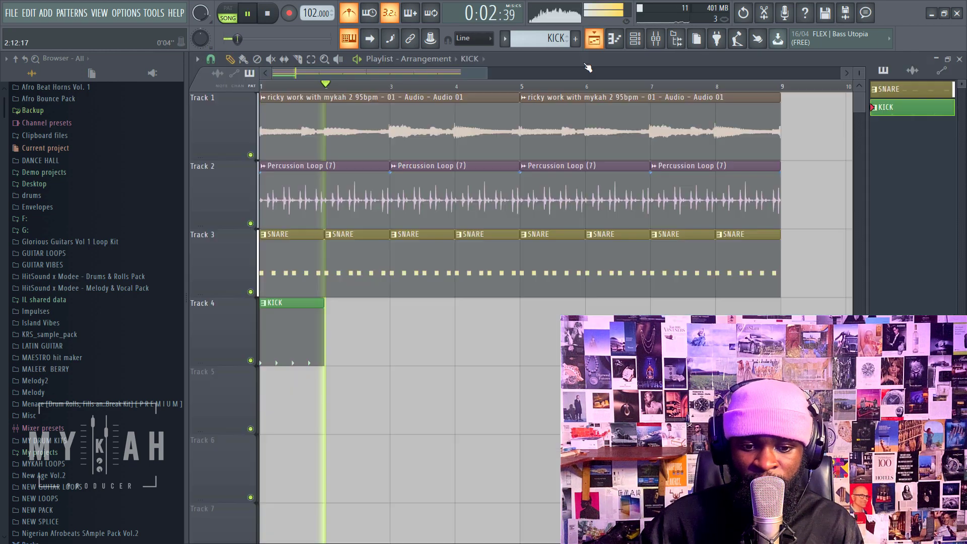
pyautogui.press('space')
pyautogui.click(348, 363)
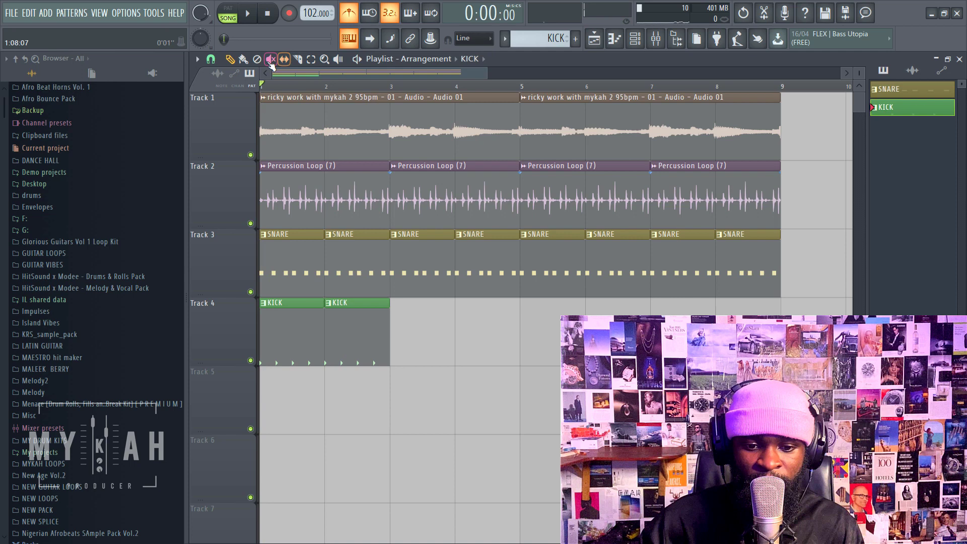
pyautogui.moveTo(412, 356); pyautogui.dragTo(735, 358)
pyautogui.press('space')
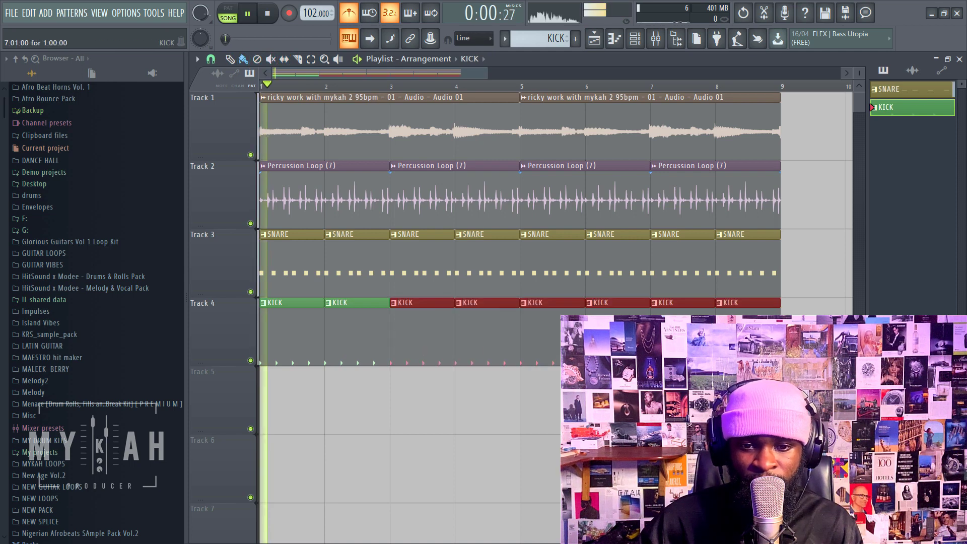
pyautogui.moveTo(483, 71); pyautogui.dragTo(520, 72)
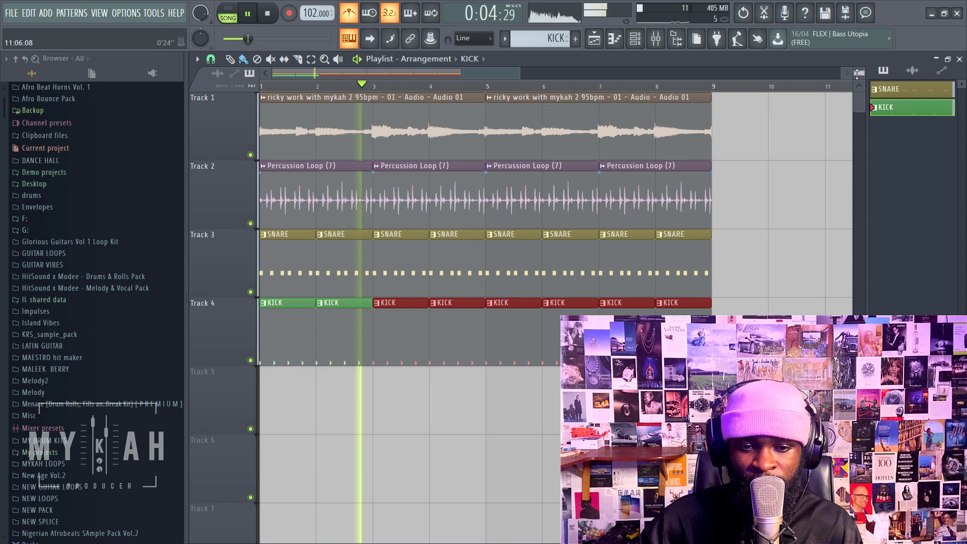
pyautogui.scroll(-2, 859, 72)
pyautogui.scroll(-1, 859, 72)
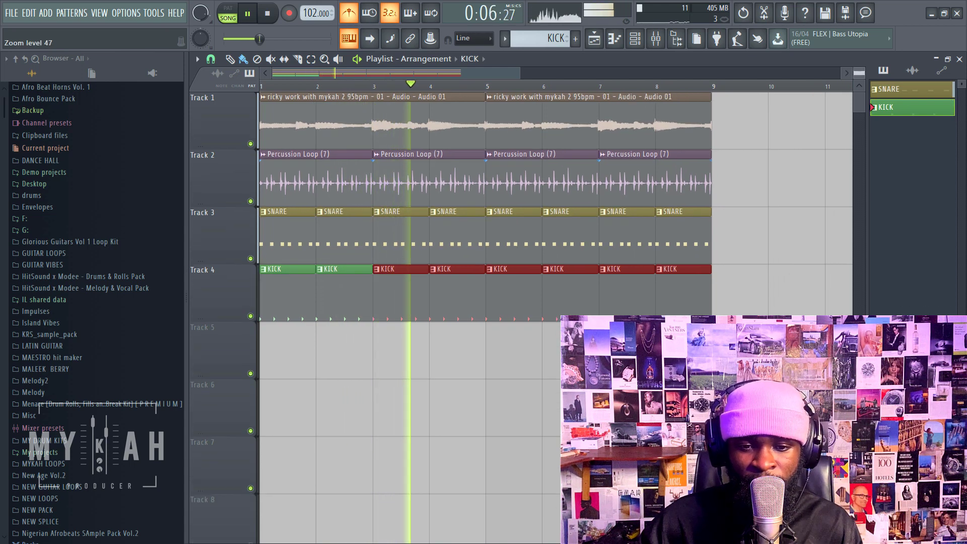
pyautogui.scroll(-2, 858, 72)
pyautogui.scroll(-1, 858, 73)
pyautogui.press('space')
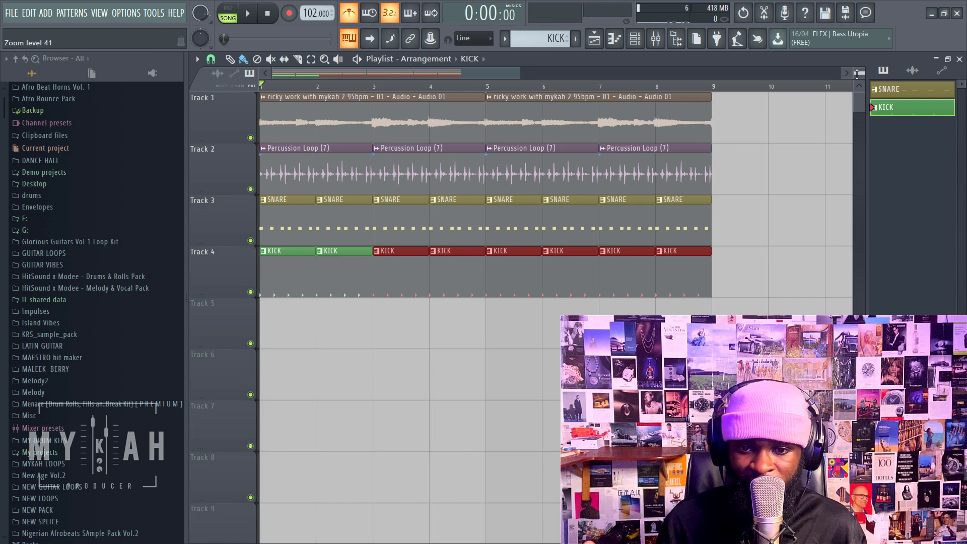
# Create a coloured BASS LINE pattern and place it on Track 5 at bar 1
pyautogui.click(505, 40)
pyautogui.click(576, 56)
pyautogui.write('B')
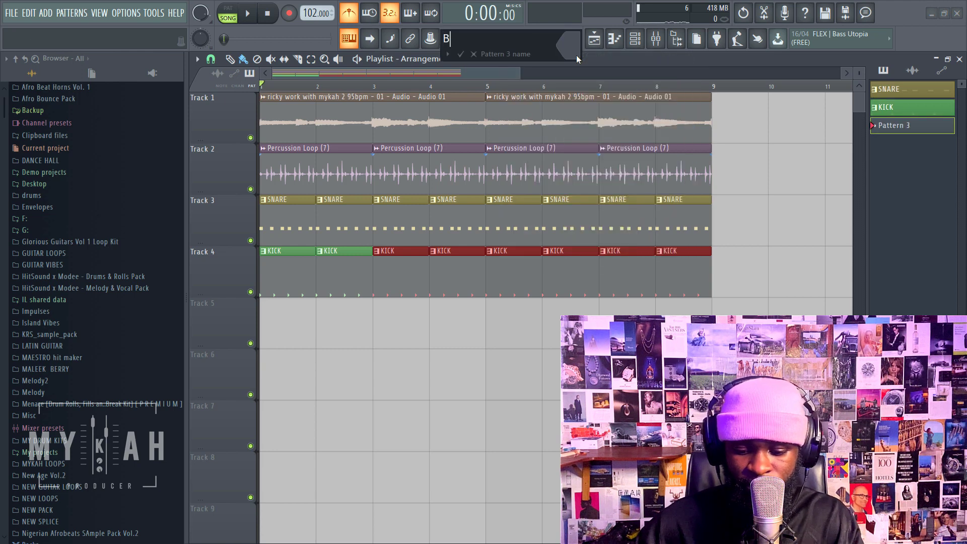
pyautogui.write('ASS LI')
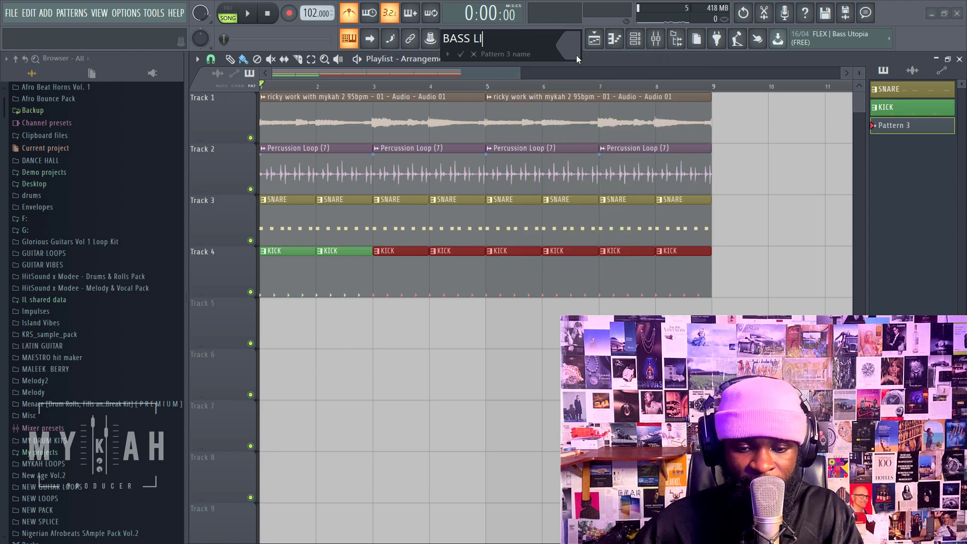
pyautogui.write('NE')
pyautogui.click(577, 55)
pyautogui.click(587, 81)
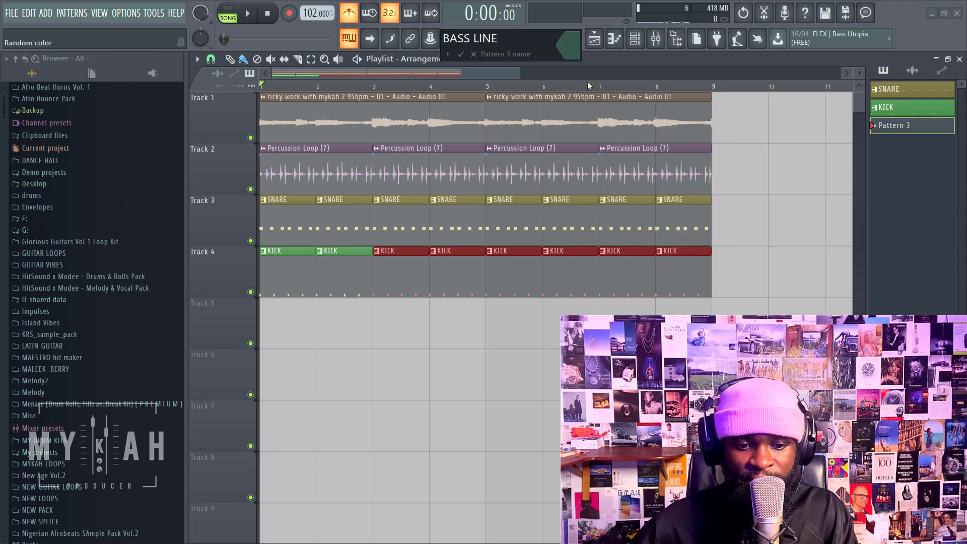
pyautogui.press('Return')
pyautogui.click(284, 332)
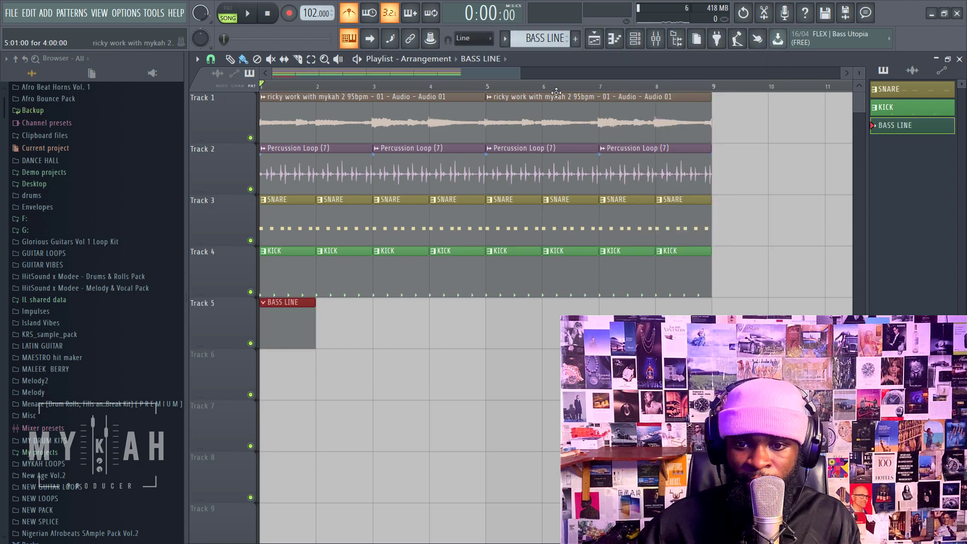
# Enable the 808 BASS volume envelope with zero attack and a long hold, then preview it
pyautogui.click(635, 39)
pyautogui.click(425, 145)
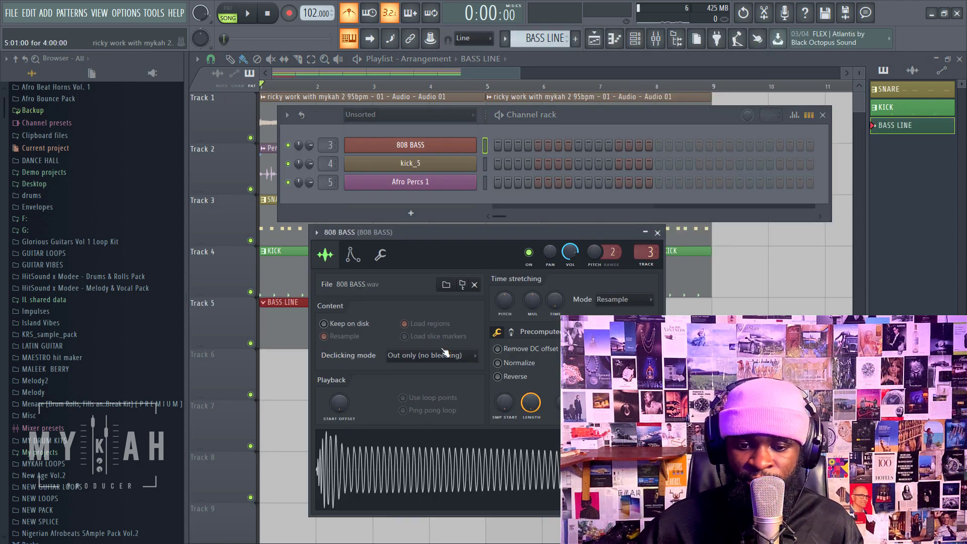
pyautogui.click(454, 465)
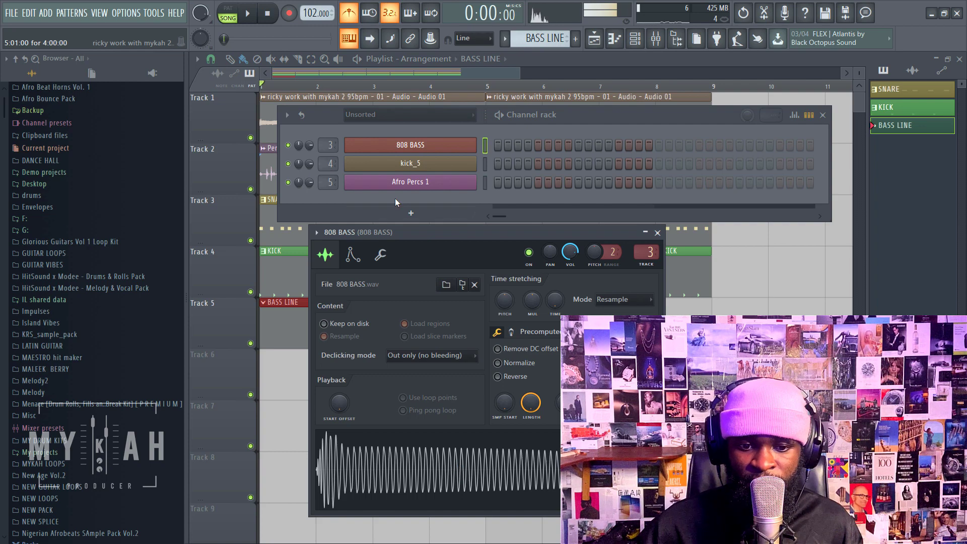
pyautogui.moveTo(418, 232); pyautogui.dragTo(467, 113)
pyautogui.click(401, 136)
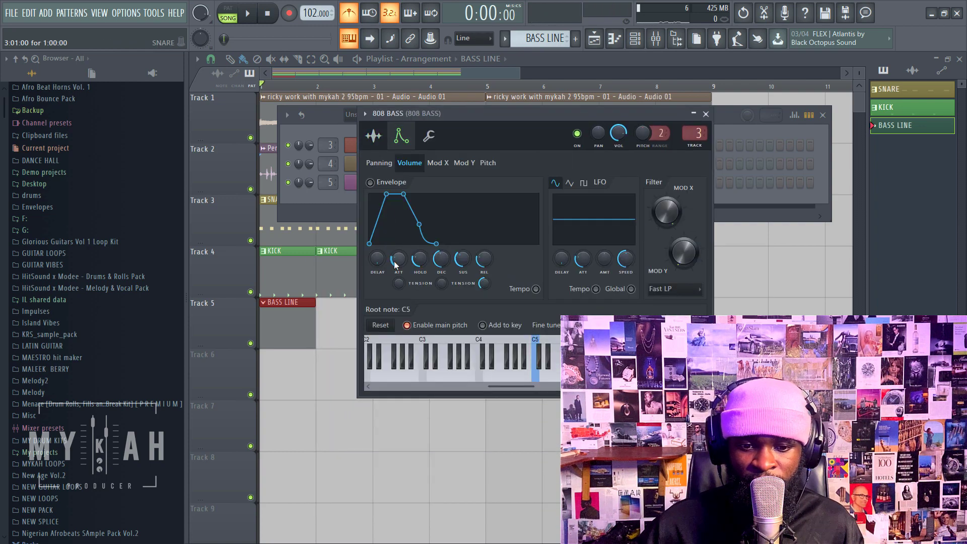
pyautogui.moveTo(396, 262); pyautogui.dragTo(420, 237)
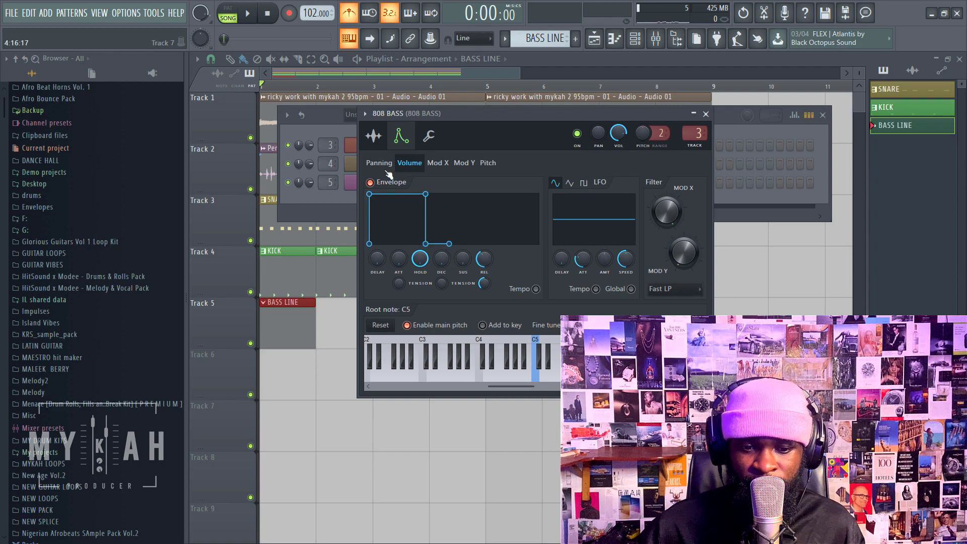
pyautogui.click(373, 136)
pyautogui.click(431, 349)
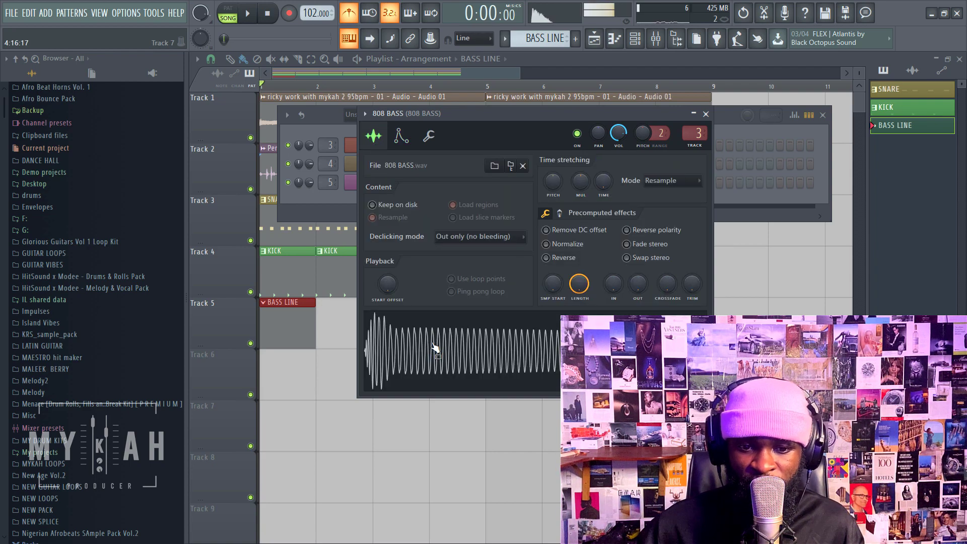
# Check the 808 BASS miscellaneous settings and its mixer insert, then reopen the channel settings
pyautogui.click(425, 140)
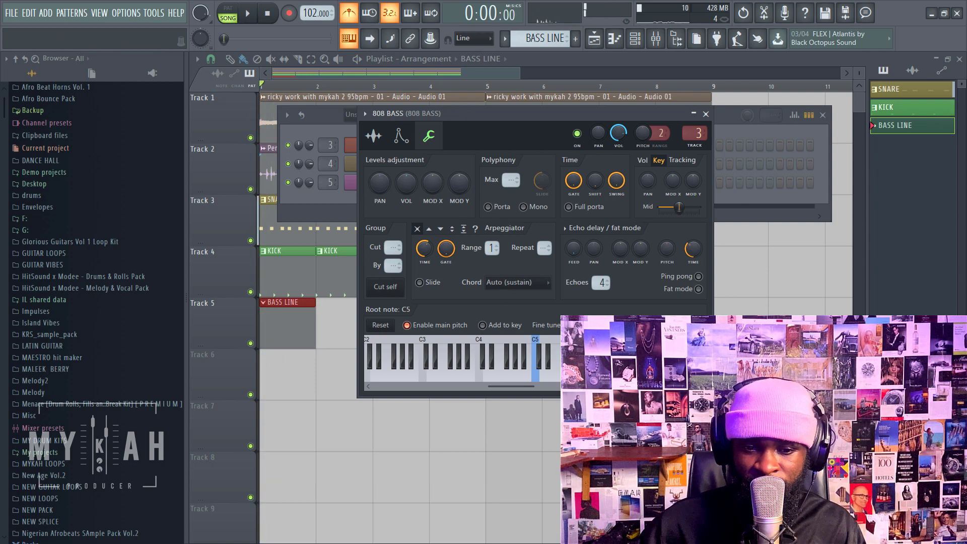
pyautogui.click(655, 41)
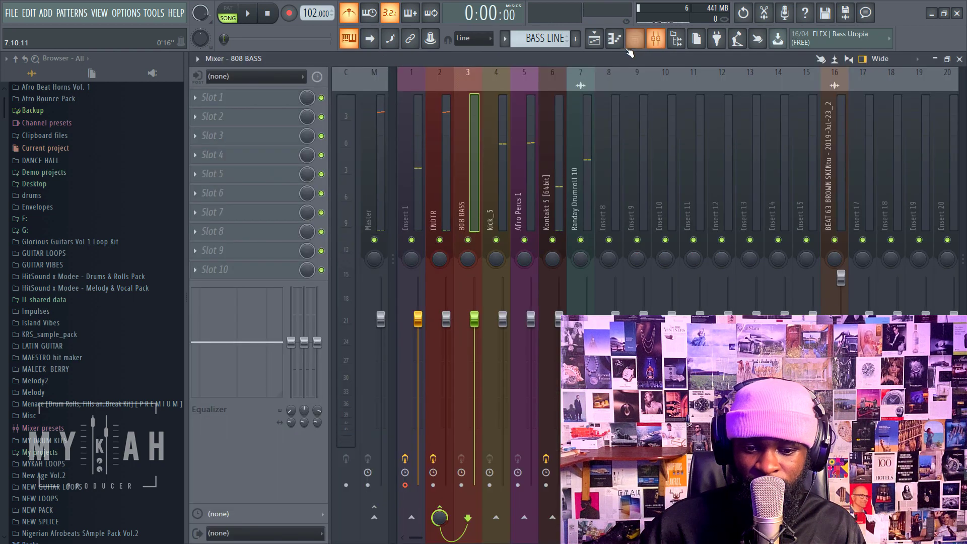
pyautogui.click(595, 40)
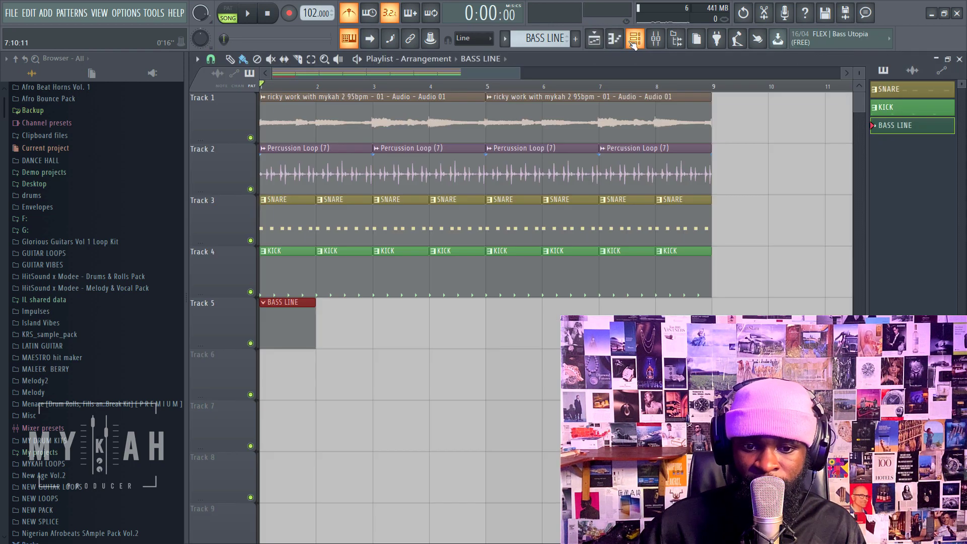
pyautogui.click(635, 39)
pyautogui.click(432, 154)
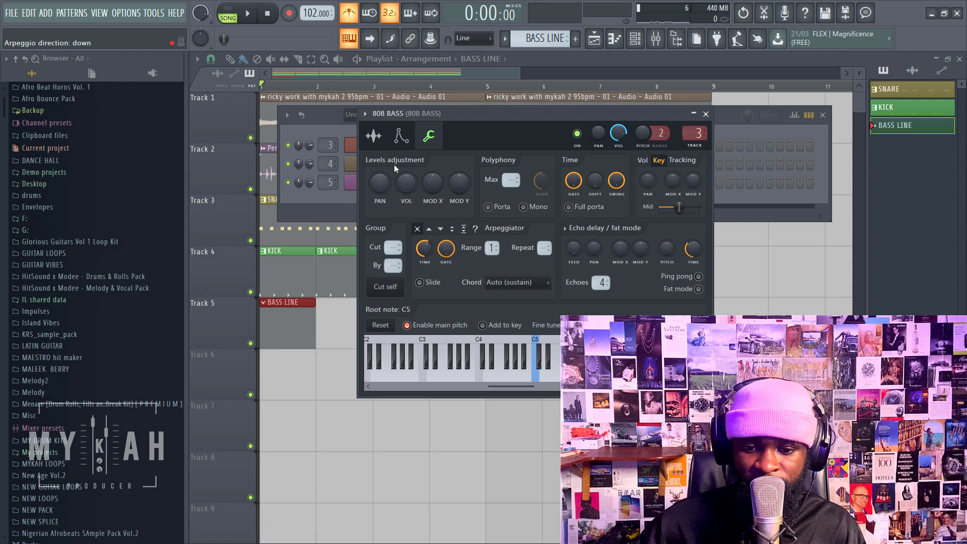
pyautogui.click(378, 138)
pyautogui.click(429, 136)
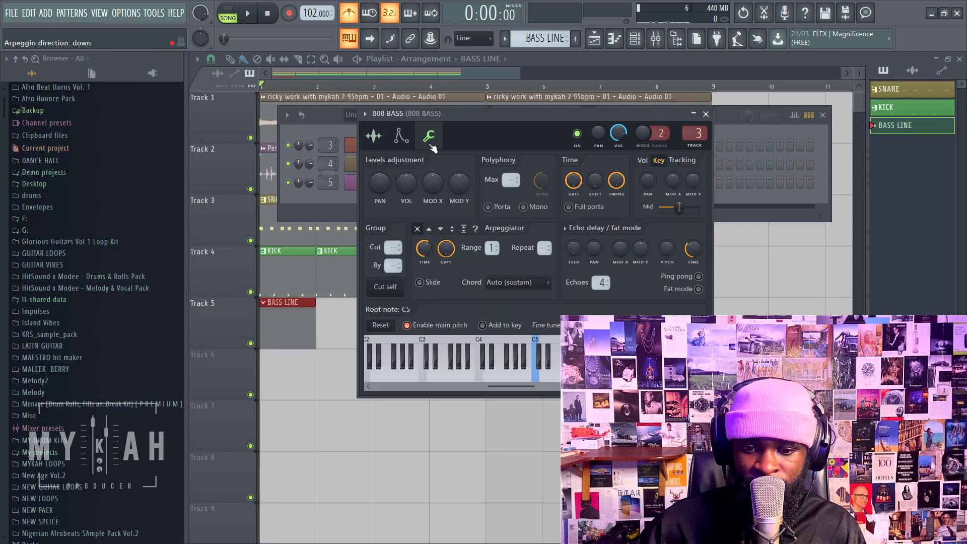
# Play the beat and audition several 808 BASS pitches over it
pyautogui.press('space')
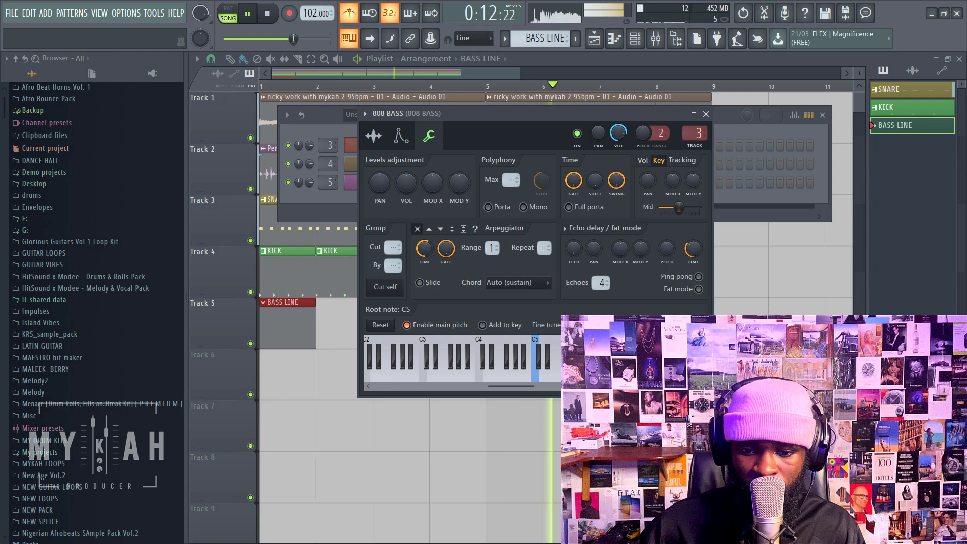
pyautogui.click(515, 366)
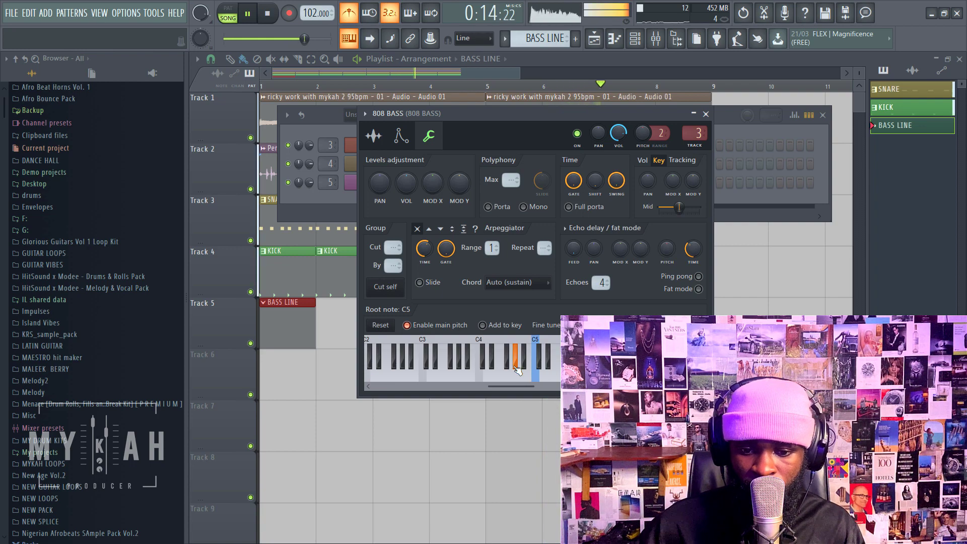
pyautogui.click(517, 368)
pyautogui.click(515, 368)
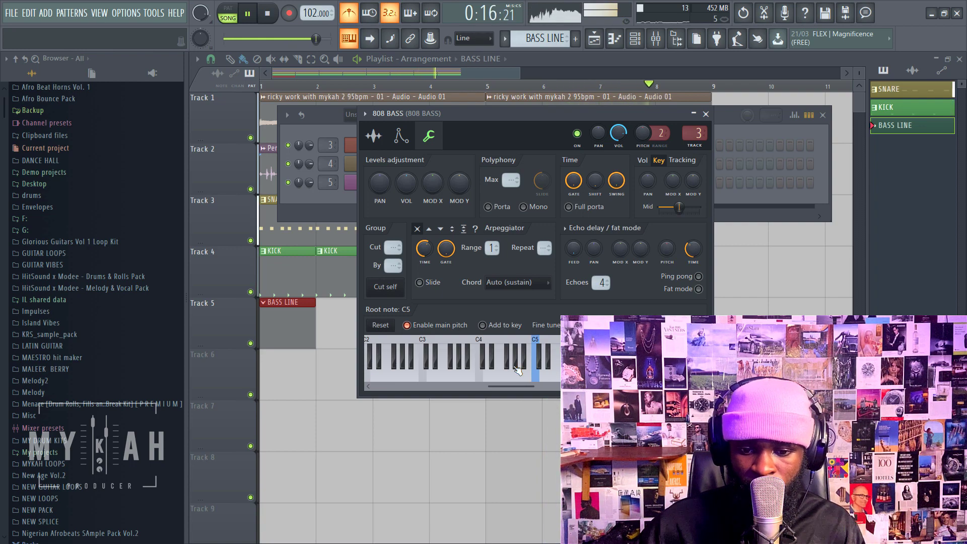
pyautogui.click(514, 376)
pyautogui.press('space')
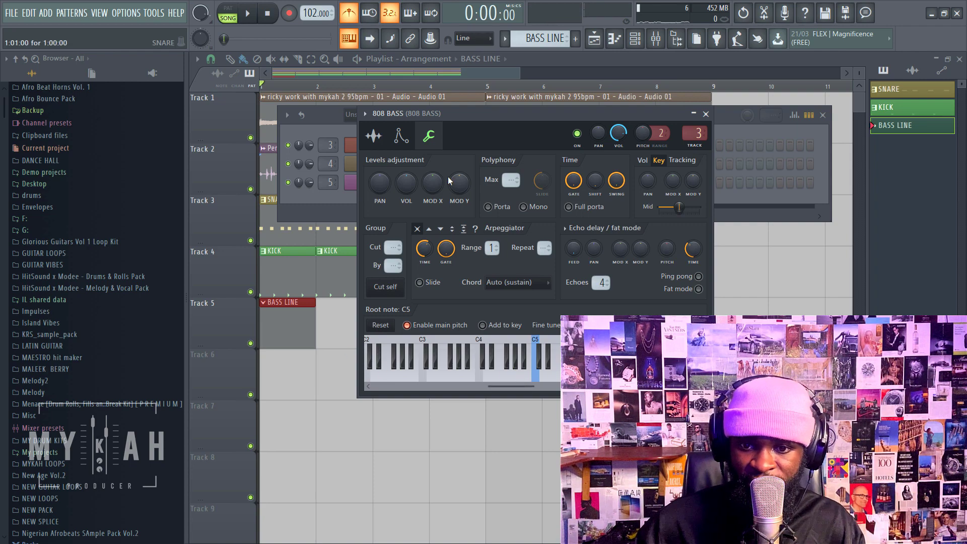
# In the 808 BASS piano roll, place and then delete test notes at G#3 and C5
pyautogui.click(622, 43)
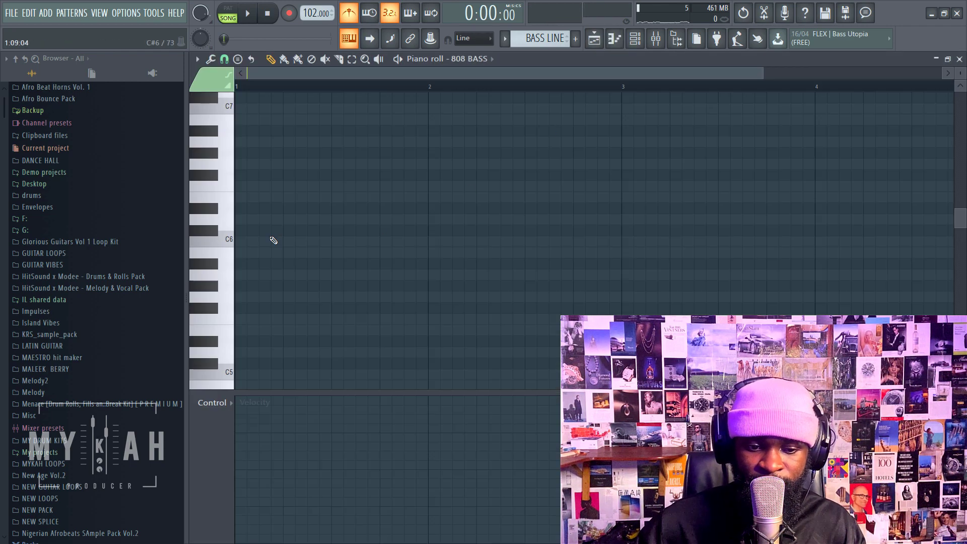
pyautogui.scroll(3, 228, 282)
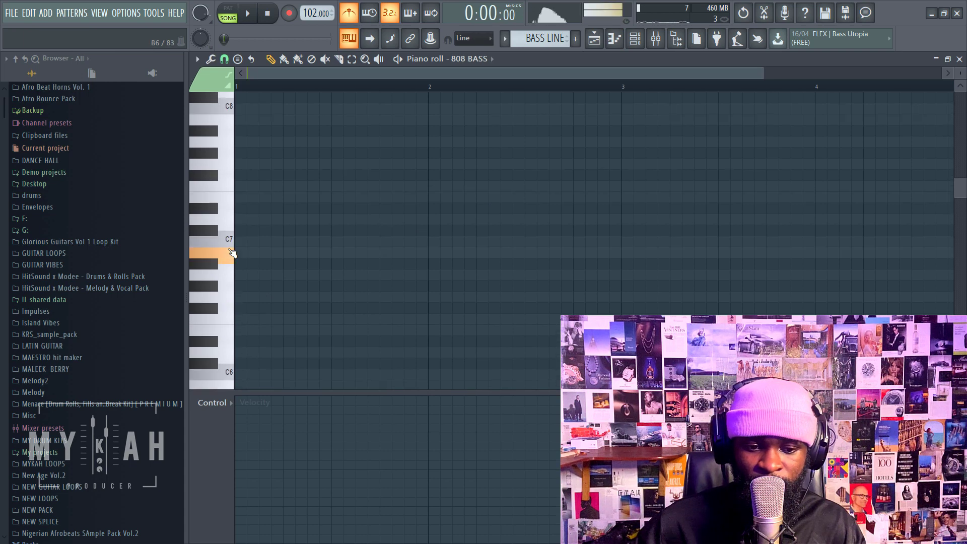
pyautogui.scroll(-8, 227, 287)
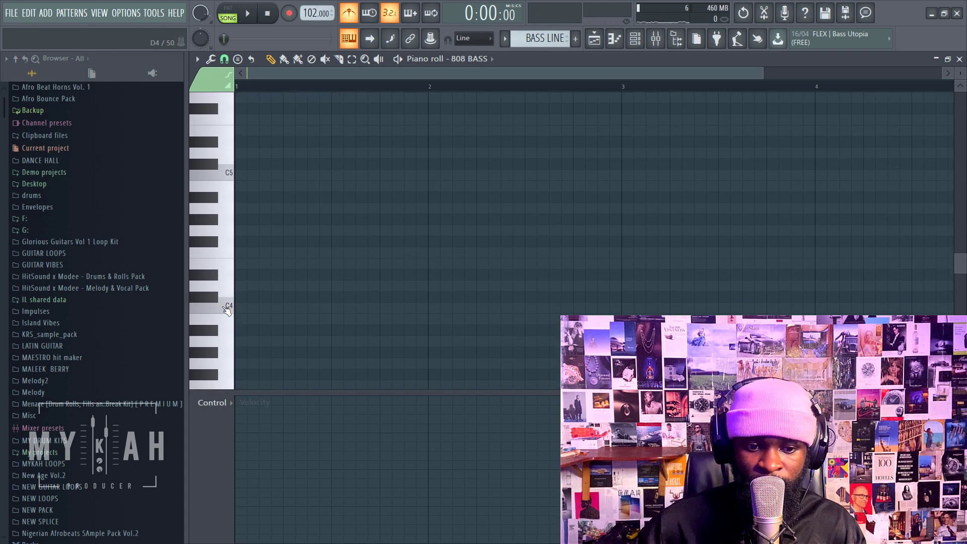
pyautogui.scroll(-3, 226, 310)
pyautogui.click(240, 286)
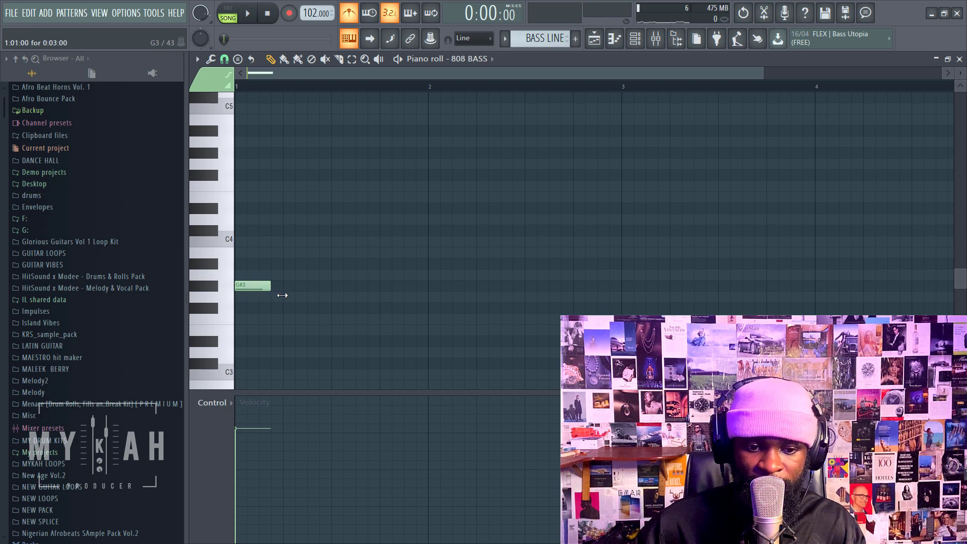
pyautogui.rightClick(262, 288)
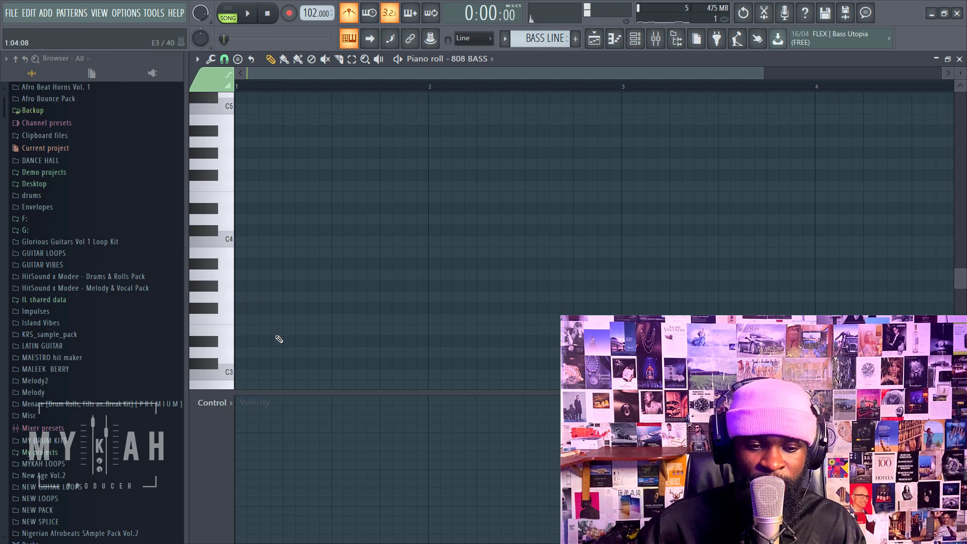
pyautogui.scroll(5, 256, 229)
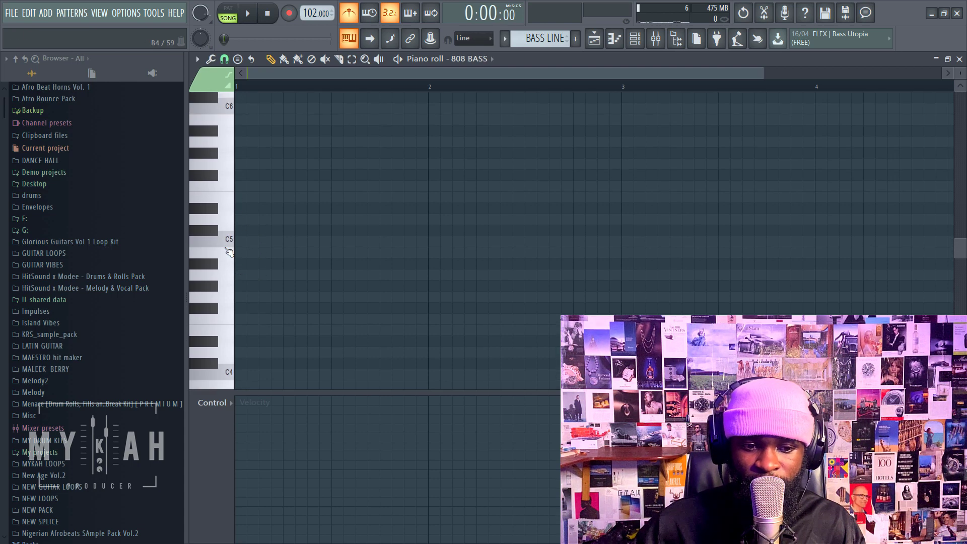
pyautogui.click(249, 244)
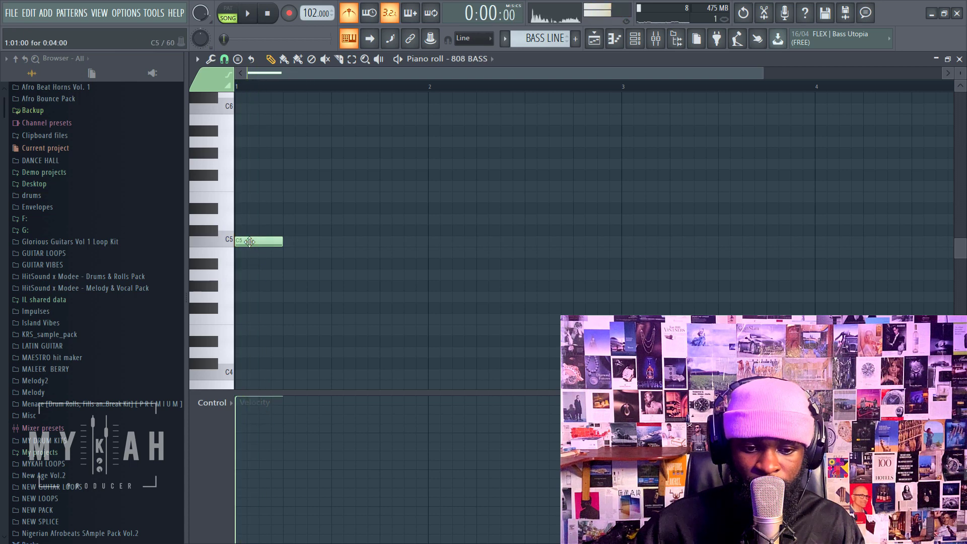
pyautogui.moveTo(246, 243)
pyautogui.mouseDown()
pyautogui.moveTo(241, 377)
pyautogui.moveTo(244, 239)
pyautogui.mouseUp()
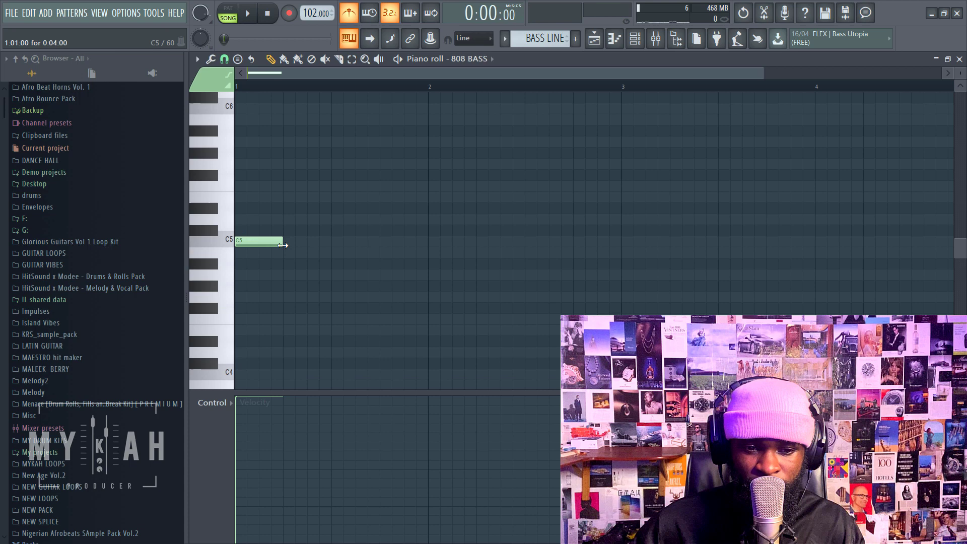
pyautogui.rightClick(263, 243)
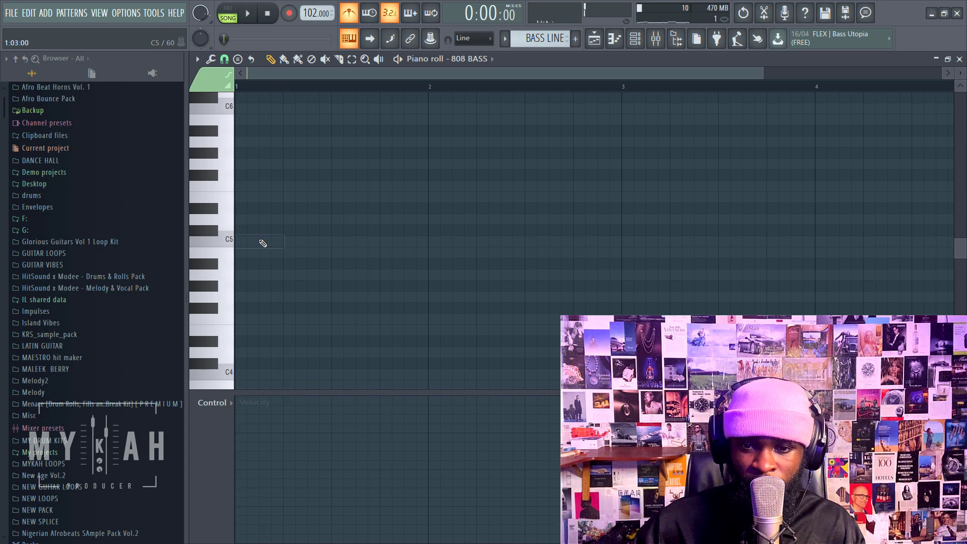
# Keep the channel rack on the Unsorted group and briefly play the pattern
pyautogui.click(636, 40)
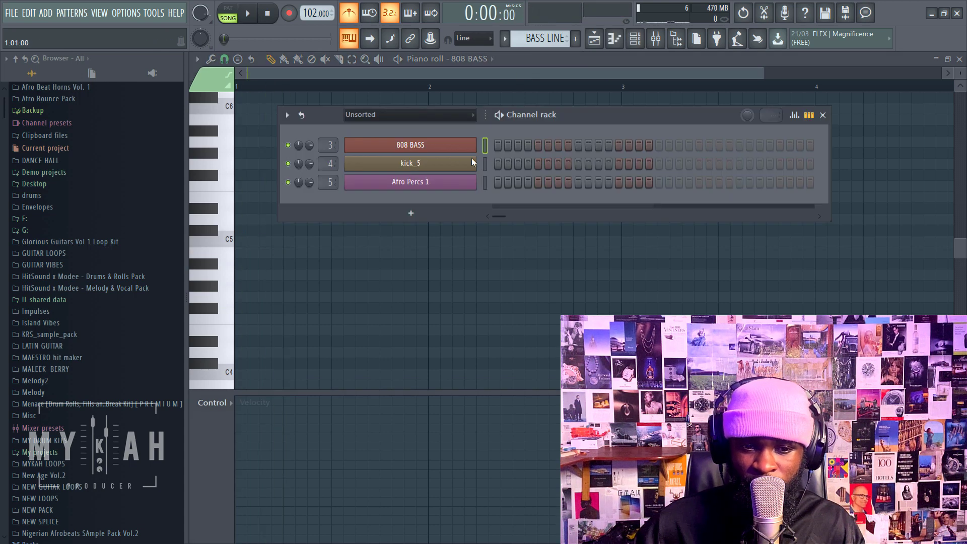
pyautogui.click(438, 120)
pyautogui.click(416, 153)
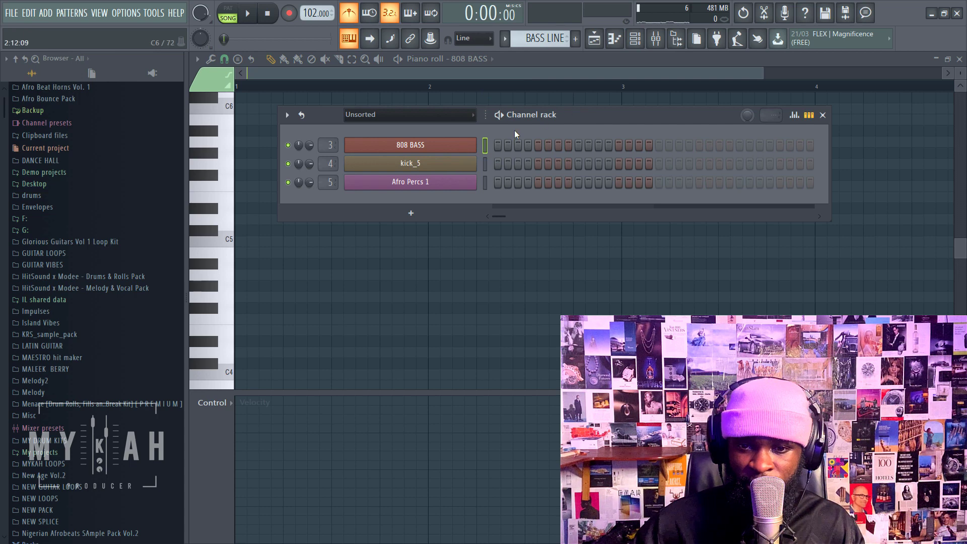
pyautogui.press('space')
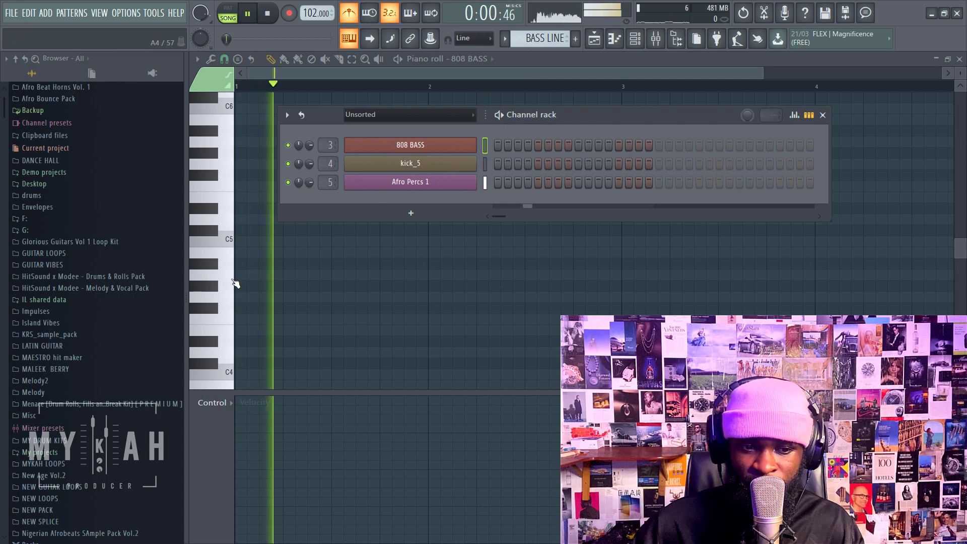
pyautogui.scroll(4, 230, 207)
pyautogui.press('space')
pyautogui.press('F6')
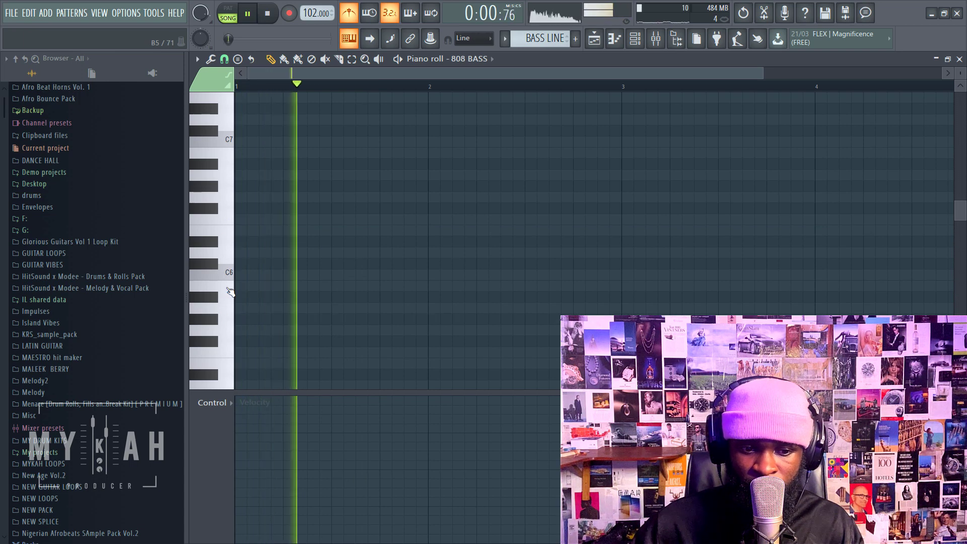
# Draw a C5 808 note at bar 1 and shorten it while auditioning the pattern
pyautogui.click(238, 274)
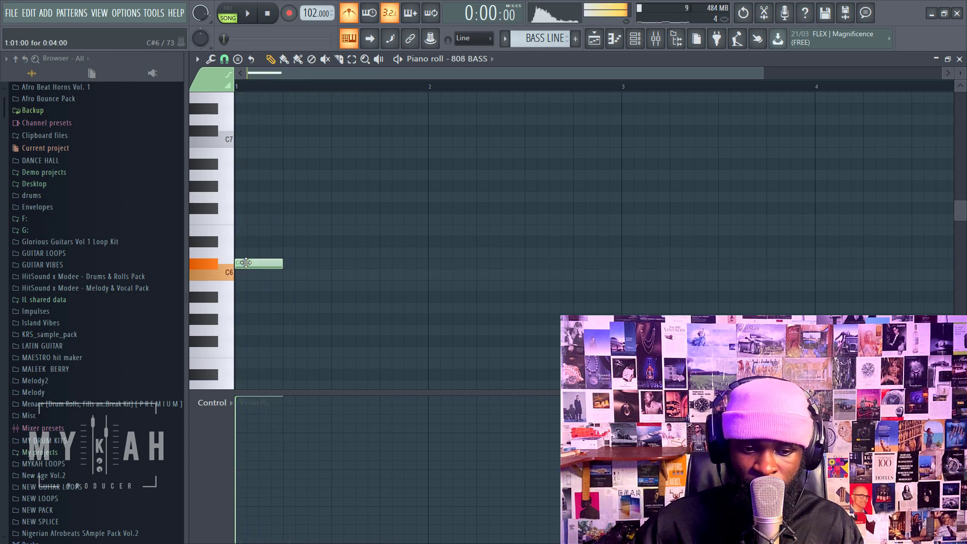
pyautogui.moveTo(247, 275); pyautogui.dragTo(226, 328)
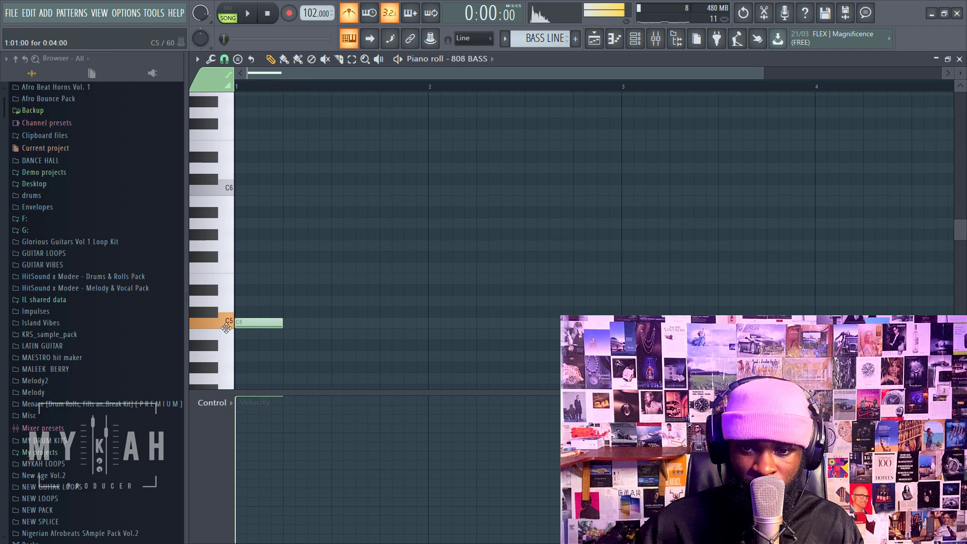
pyautogui.click(636, 42)
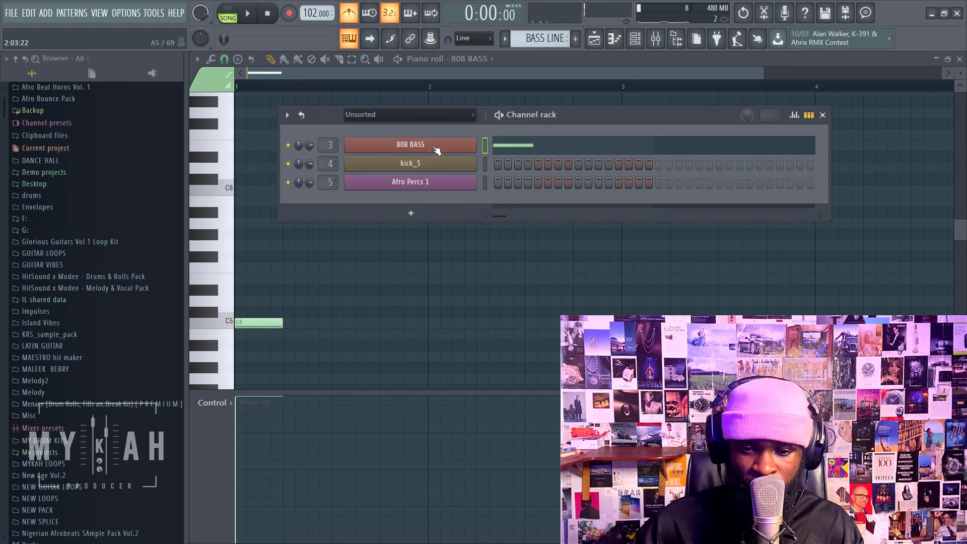
pyautogui.click(435, 147)
pyautogui.click(401, 136)
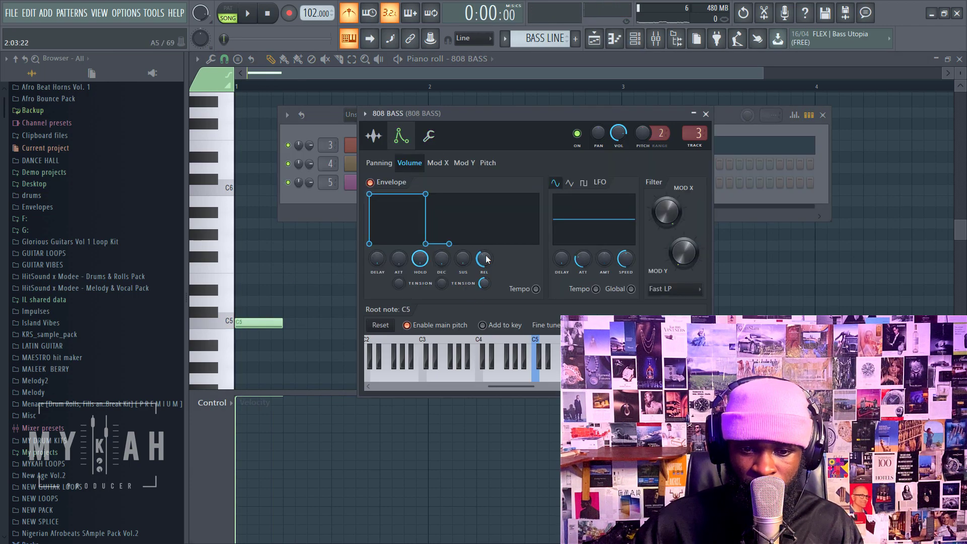
pyautogui.press('space')
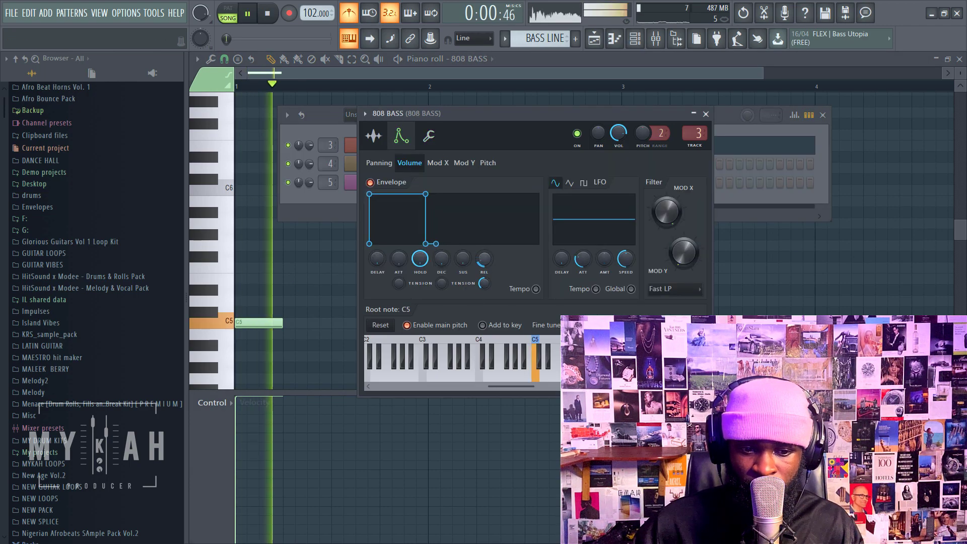
pyautogui.moveTo(283, 323); pyautogui.dragTo(258, 324)
# Complete bar 1 of the 808 line with C6, G5 and C5 notes
pyautogui.click(280, 324)
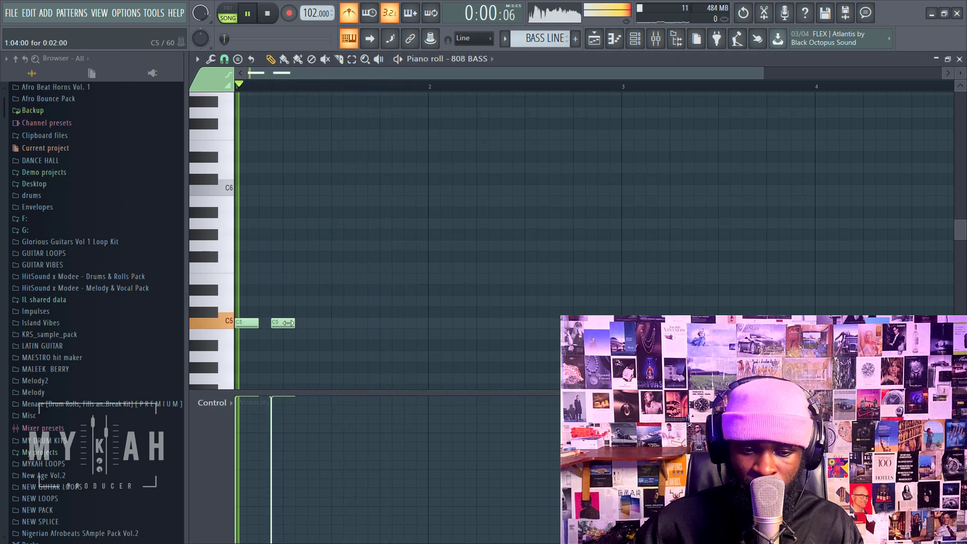
pyautogui.rightClick(285, 323)
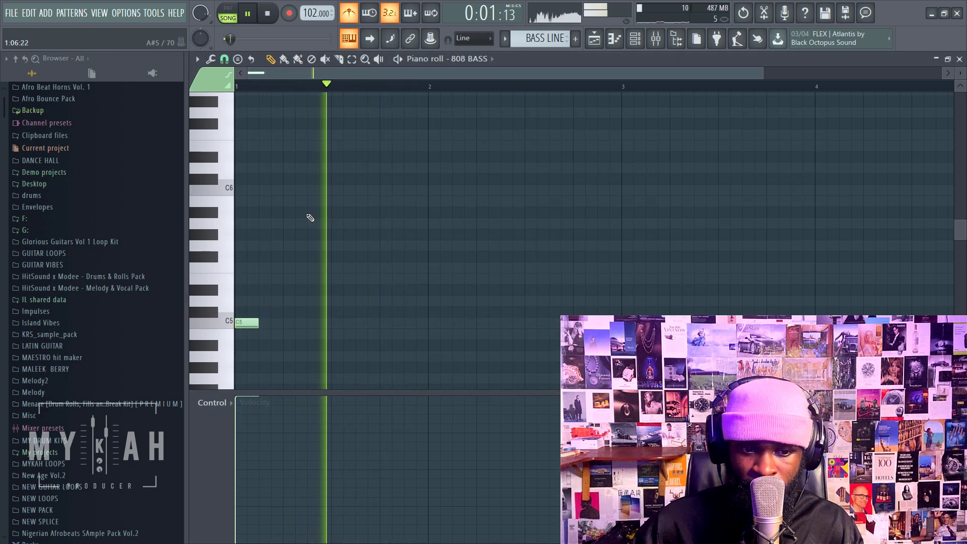
pyautogui.click(327, 191)
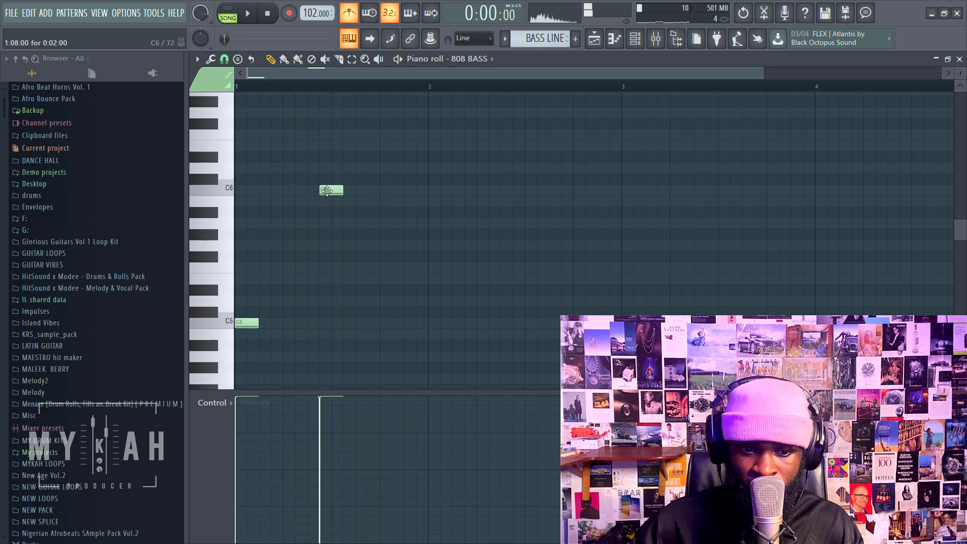
pyautogui.moveTo(326, 192); pyautogui.dragTo(338, 192)
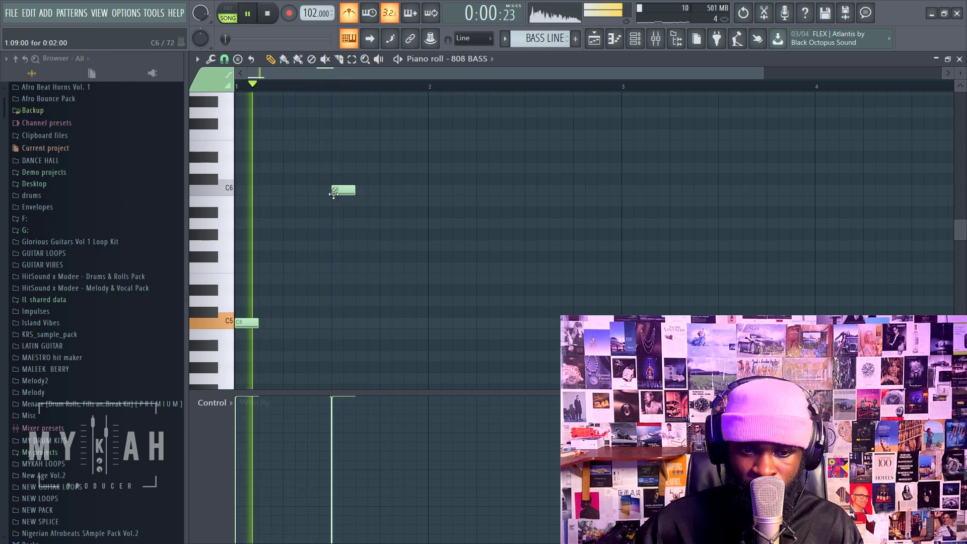
pyautogui.press('space')
pyautogui.click(356, 245)
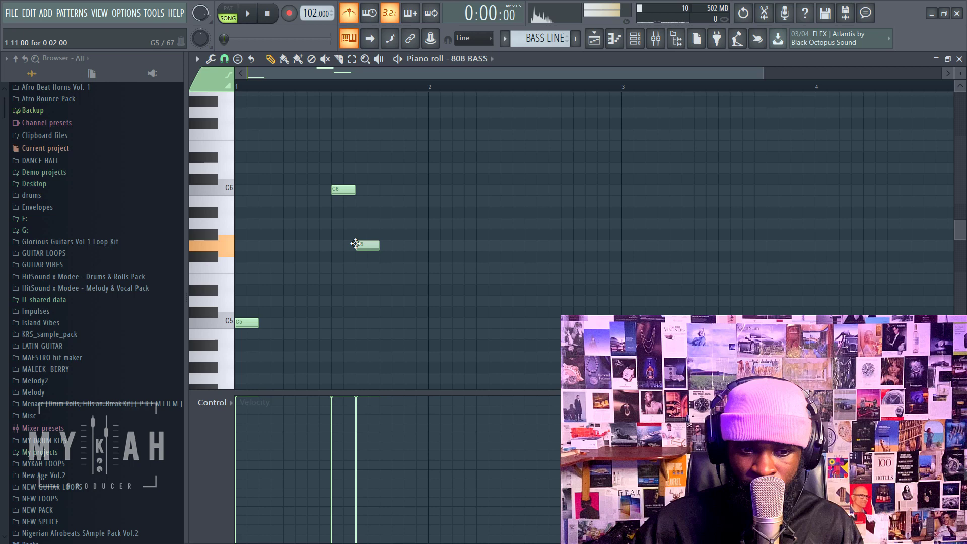
pyautogui.click(385, 323)
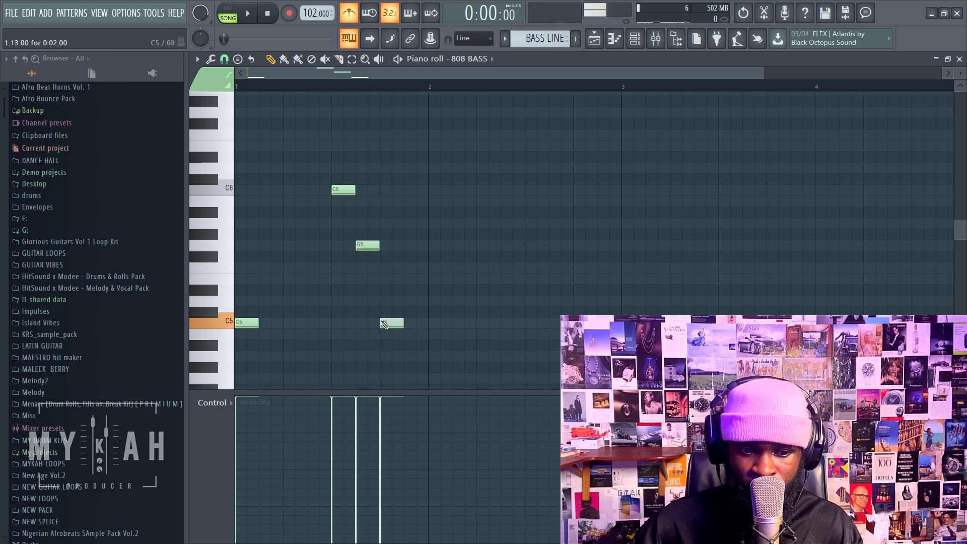
pyautogui.press('space')
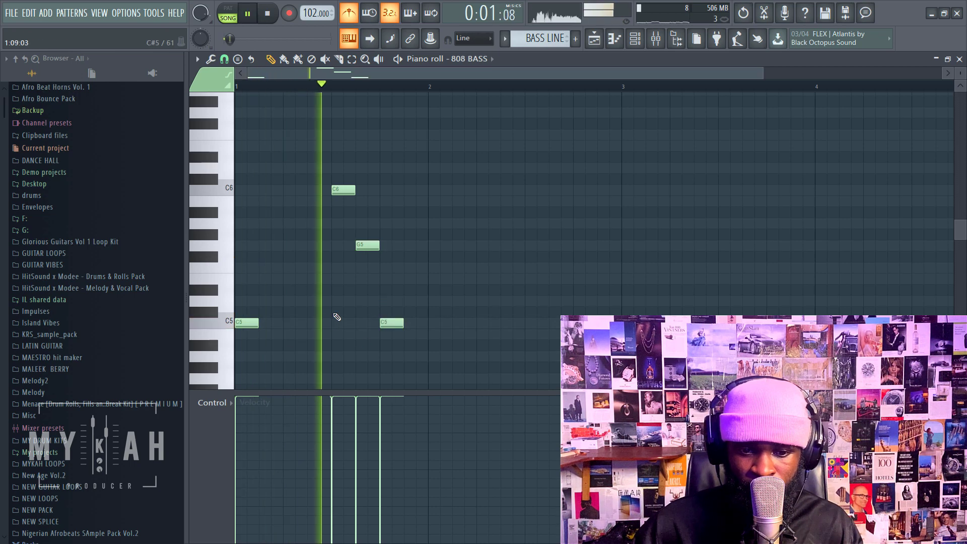
# Write the bar 2 phrase with C#5, C#6, G#5 and C#5 notes
pyautogui.click(431, 312)
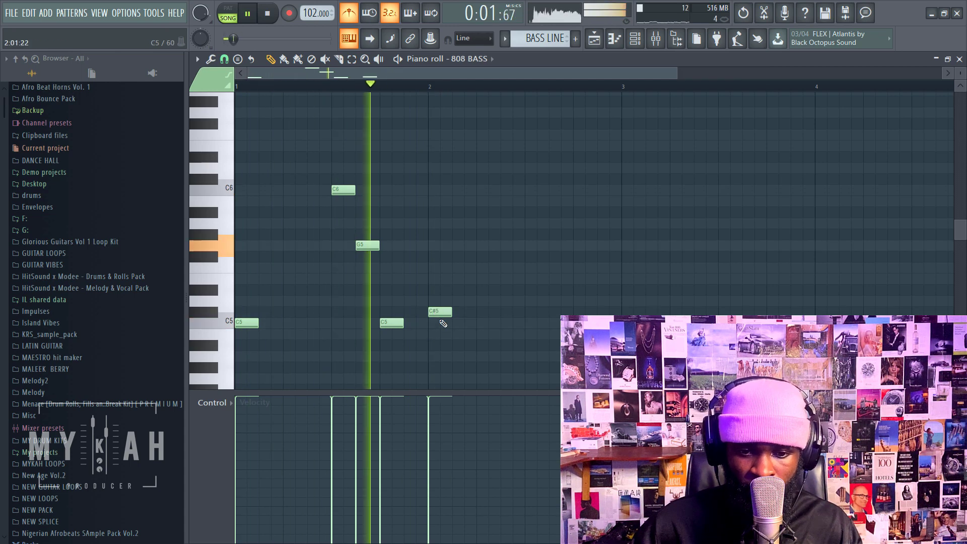
pyautogui.press('space')
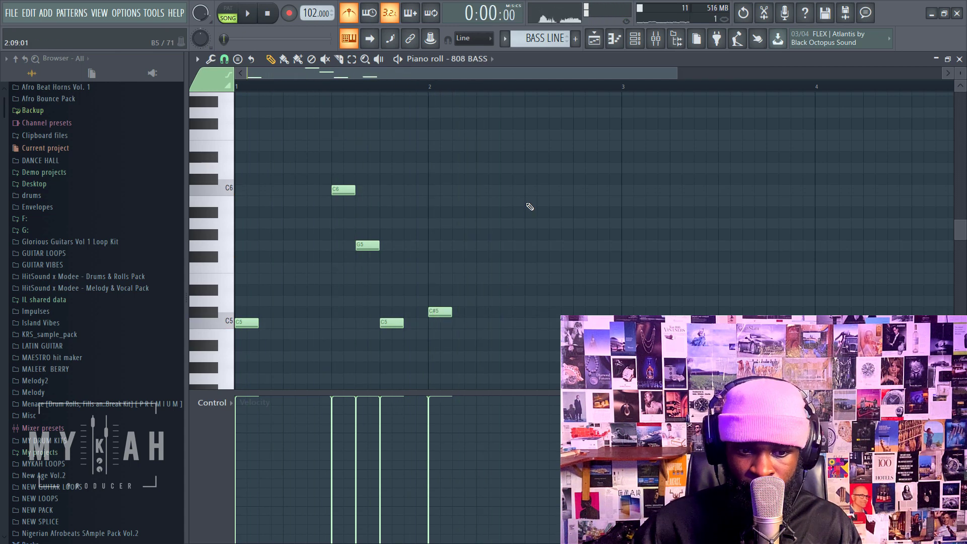
pyautogui.click(529, 190)
pyautogui.moveTo(530, 200); pyautogui.dragTo(535, 185)
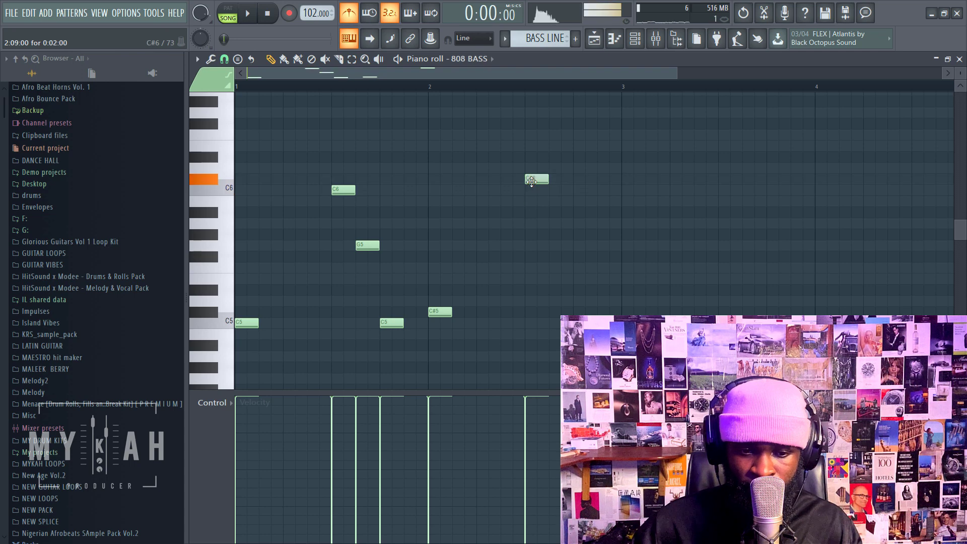
pyautogui.press('space')
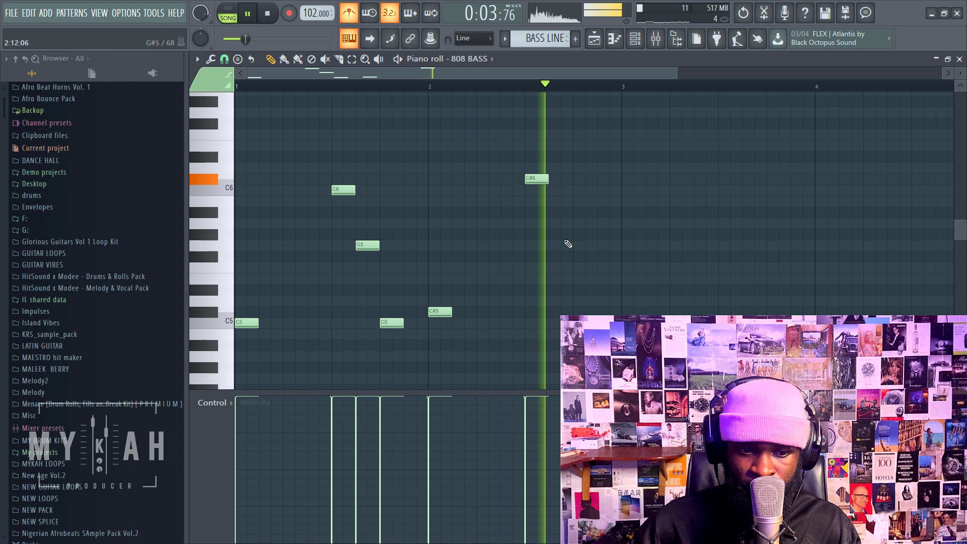
pyautogui.press('space')
pyautogui.click(553, 235)
pyautogui.press('space')
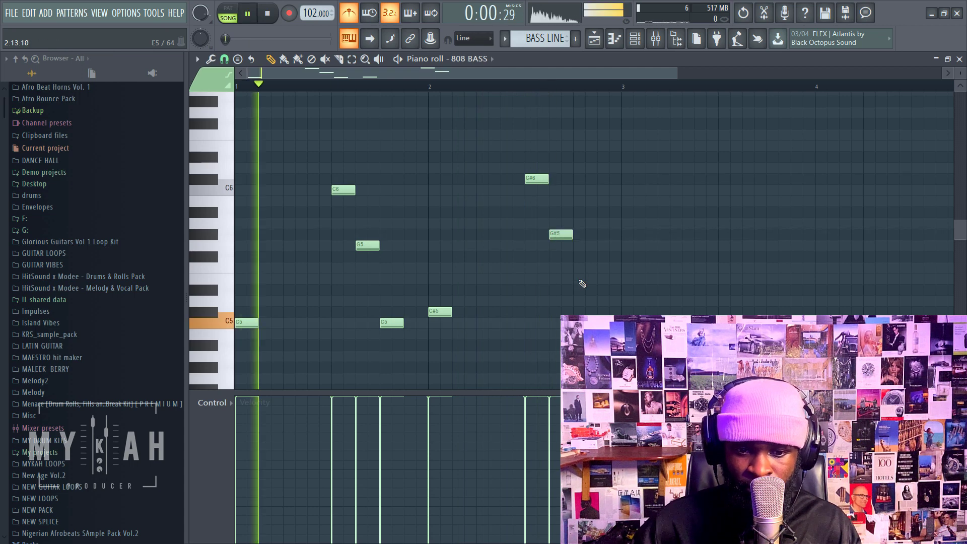
pyautogui.click(579, 312)
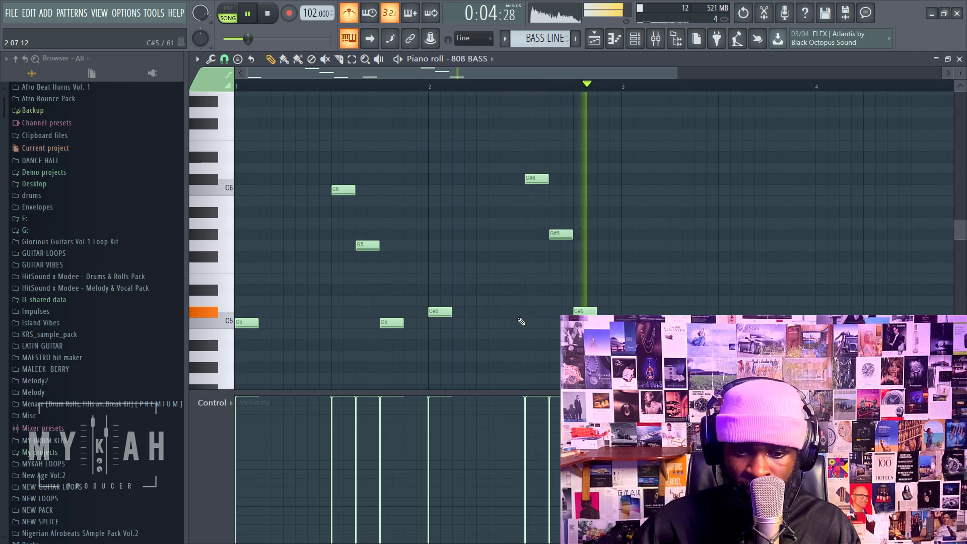
# Copy the C# phrase into bar 3, duplicate it into bar 4 a semitone lower, then return to the playlist
pyautogui.click(339, 59)
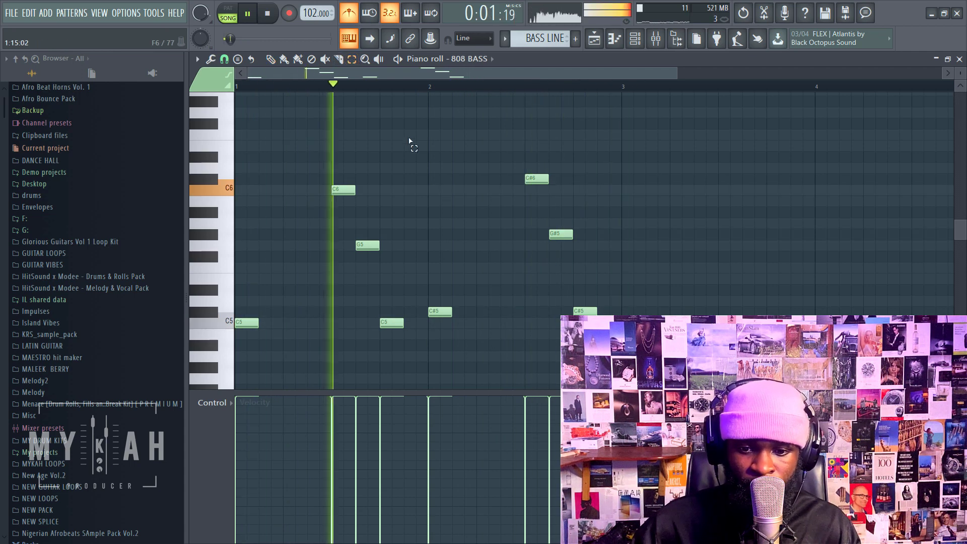
pyautogui.moveTo(426, 118); pyautogui.dragTo(574, 364)
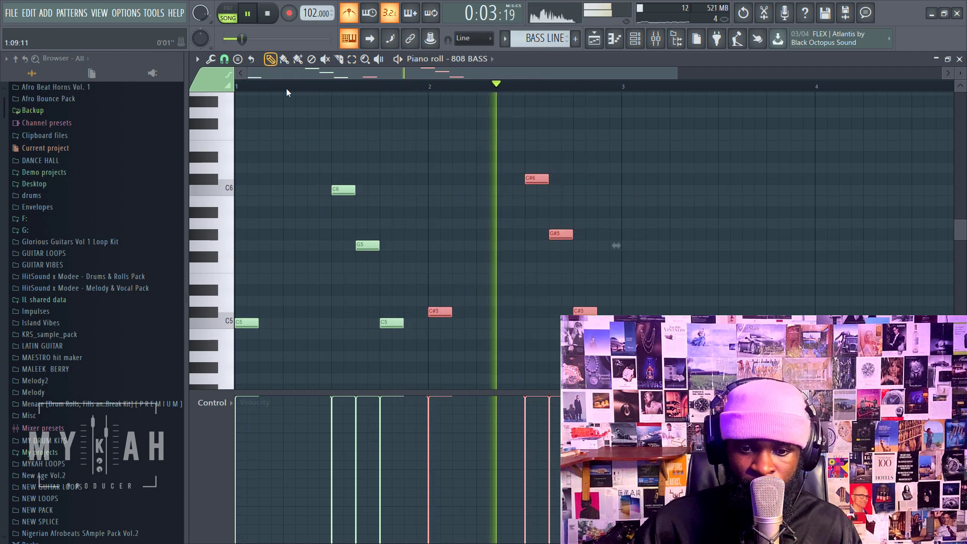
pyautogui.moveTo(430, 312); pyautogui.dragTo(631, 313)
pyautogui.hotkey('ctrl', 'b')
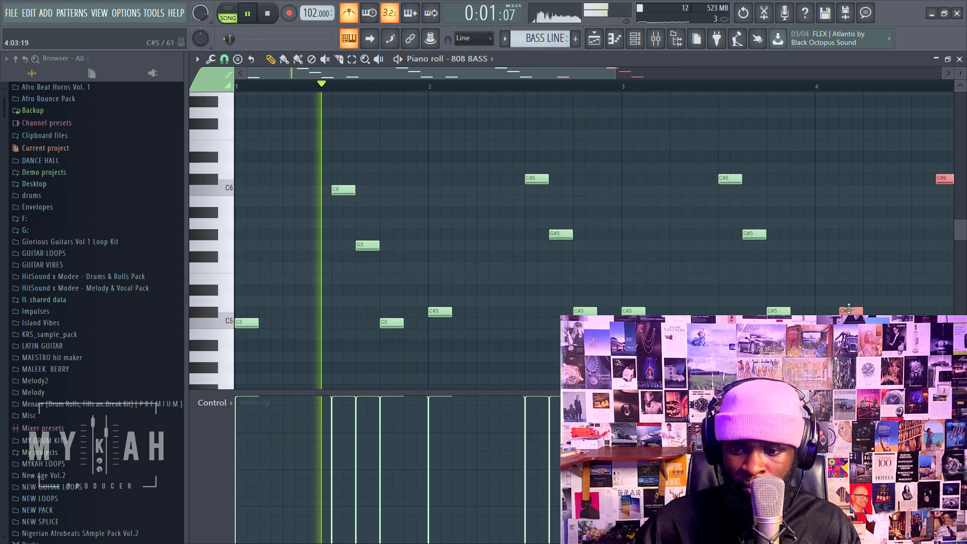
pyautogui.press('Down')
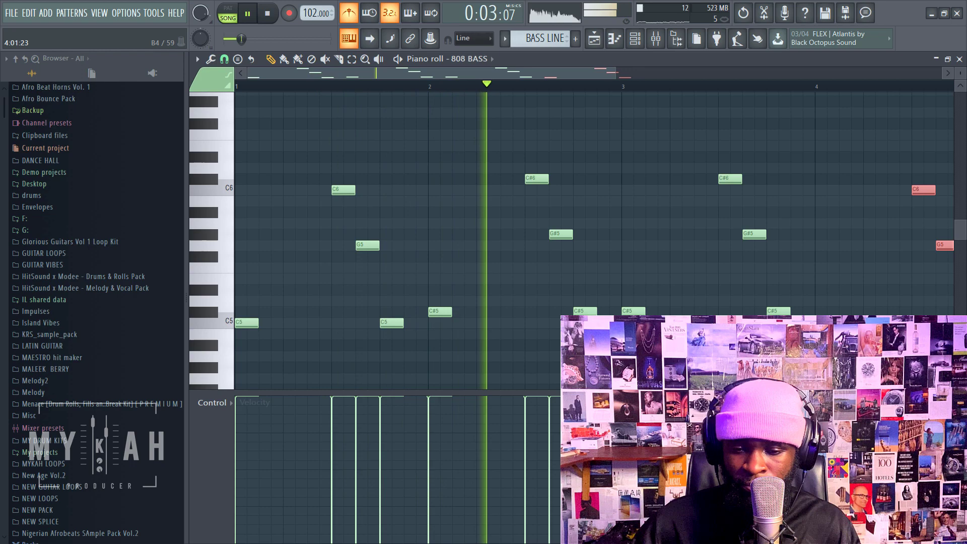
pyautogui.scroll(-4, 566, 94)
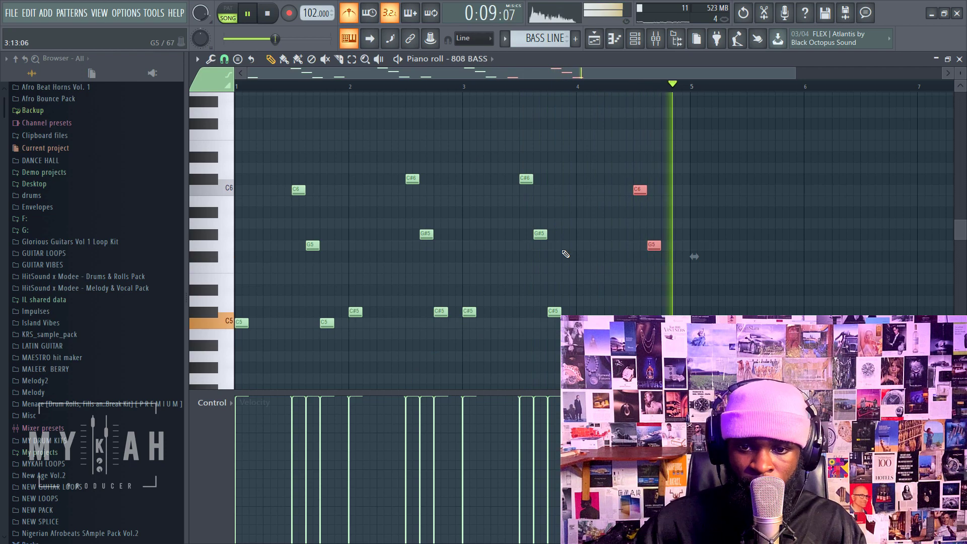
pyautogui.press('space')
pyautogui.press('F5')
# Add a BASS LINE clip at bar 5 on Track 5 and unmute Tracks 2–4, keeping Track 1 muted
pyautogui.click(495, 337)
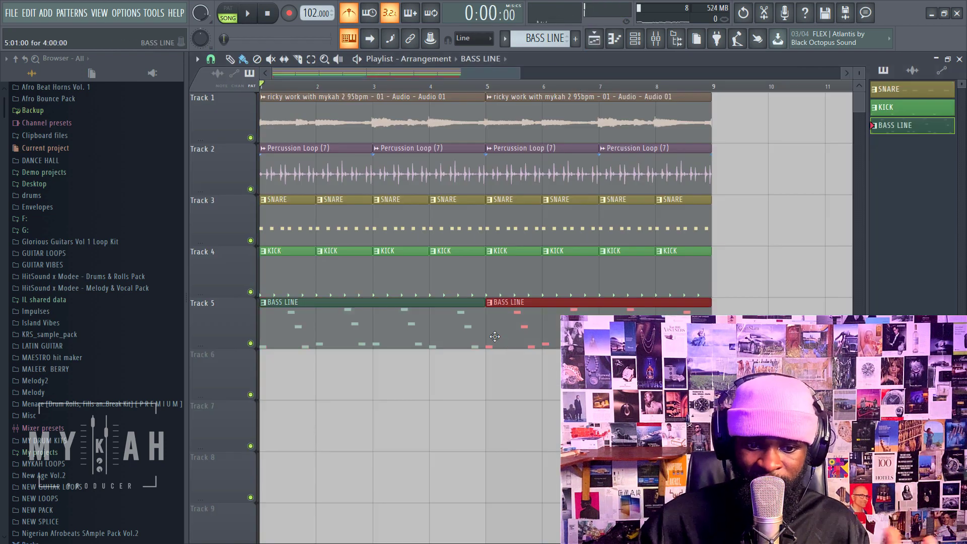
pyautogui.rightClick(250, 343)
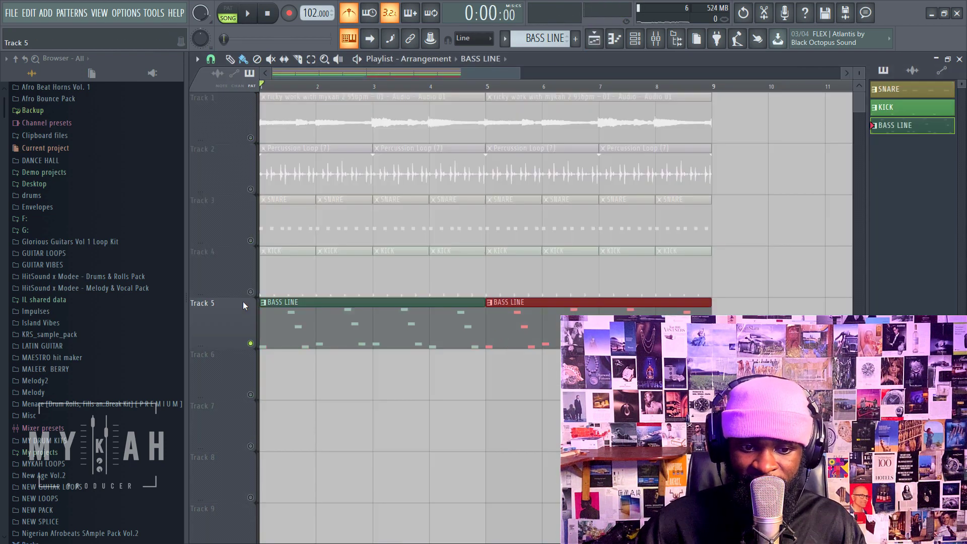
pyautogui.click(250, 292)
pyautogui.click(251, 240)
pyautogui.click(250, 189)
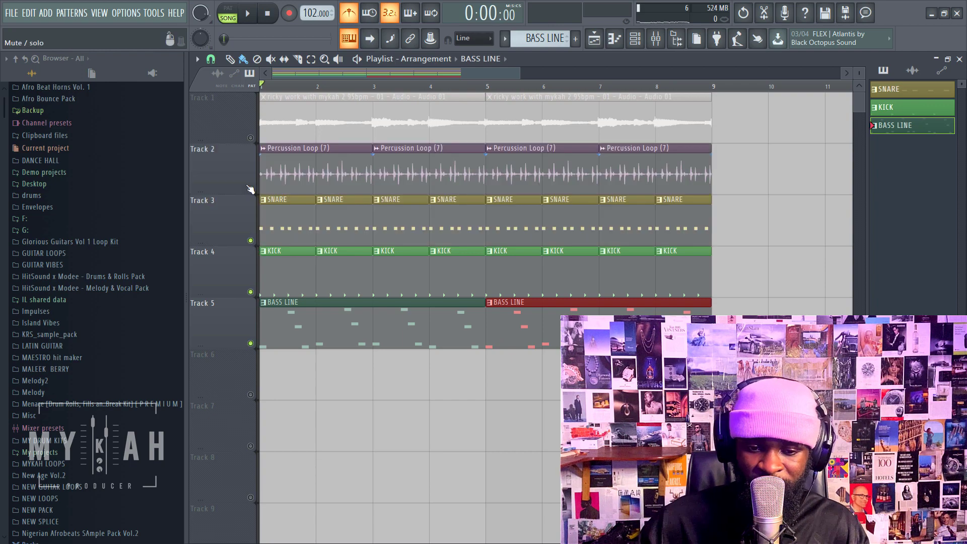
pyautogui.press('space')
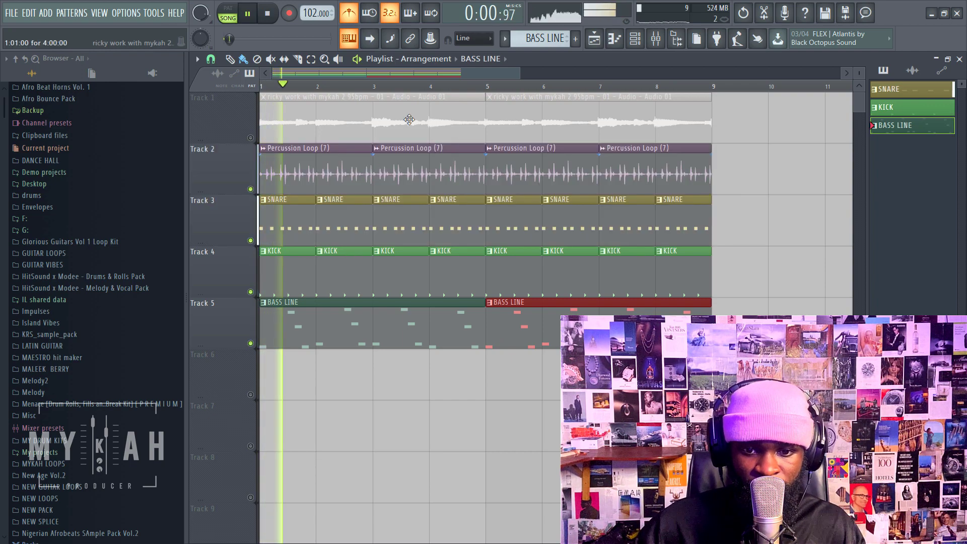
pyautogui.press('space')
pyautogui.moveTo(521, 73); pyautogui.dragTo(477, 83)
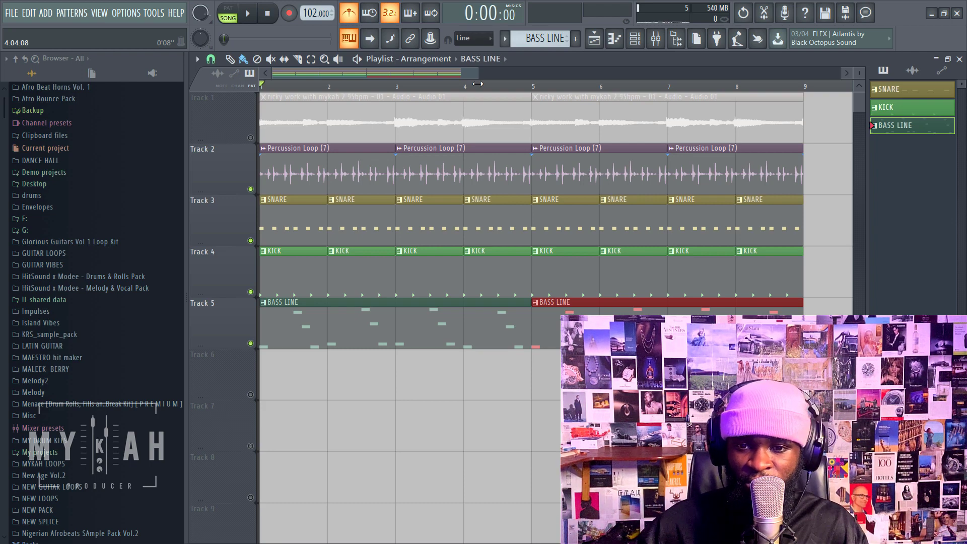
# Sidechain the kick_5 mixer track into 808 BASS, then open the 808 BASS track's effect plugin list
pyautogui.click(656, 38)
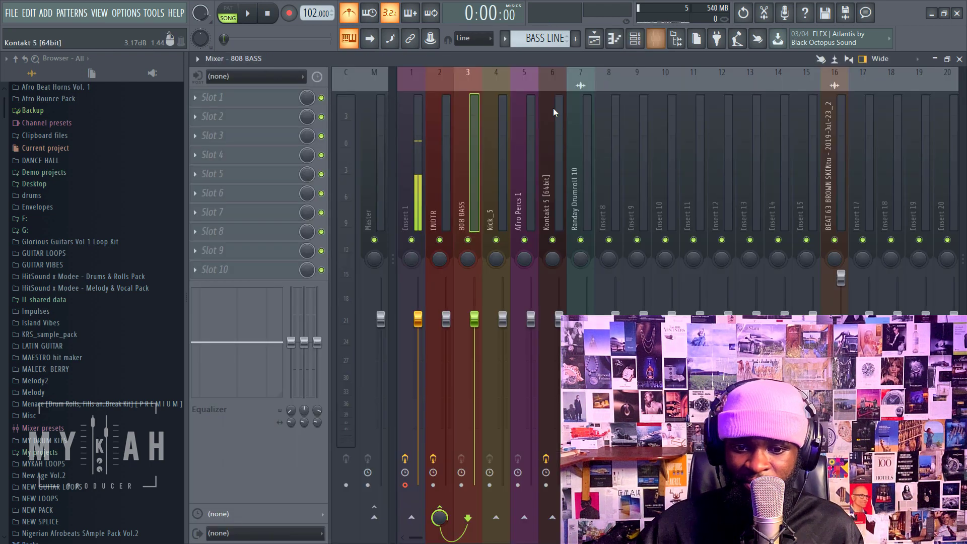
pyautogui.click(495, 216)
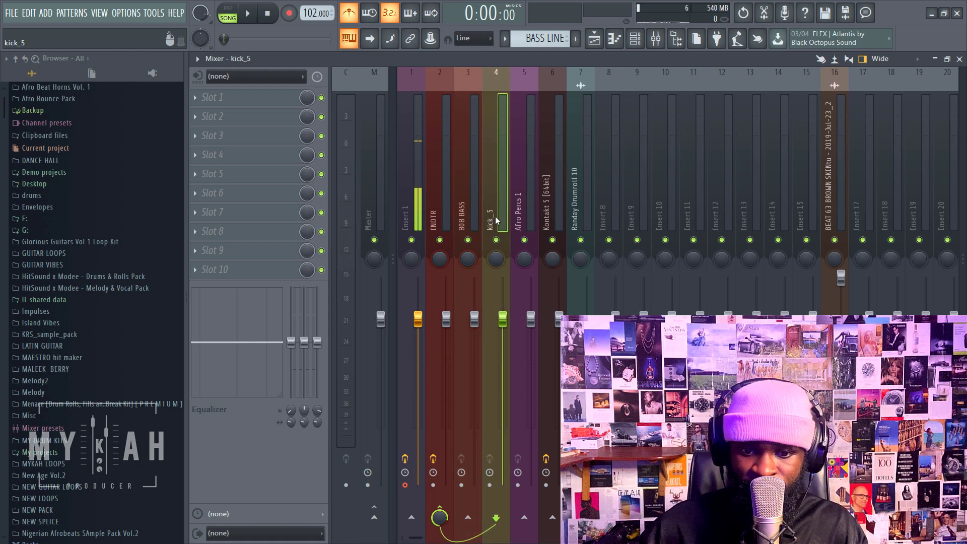
pyautogui.press('space')
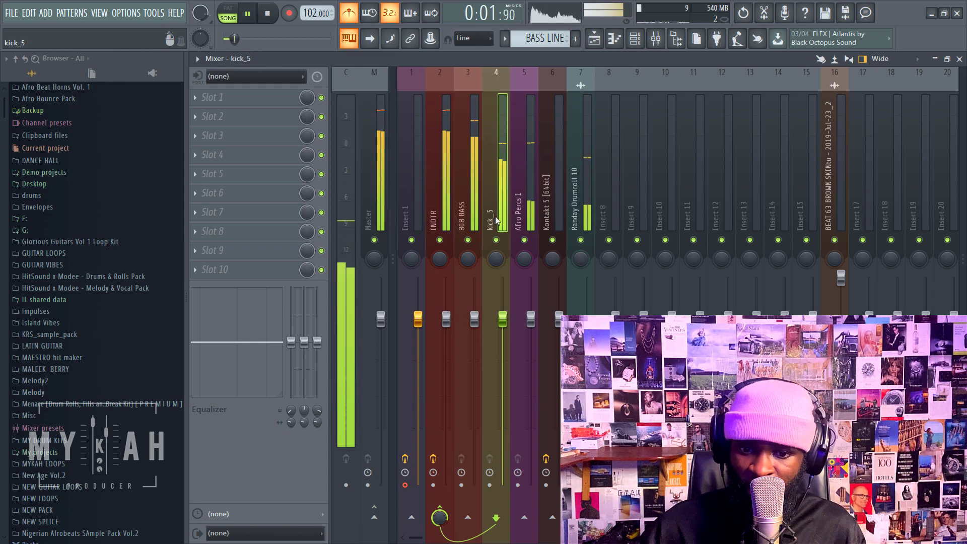
pyautogui.press('space')
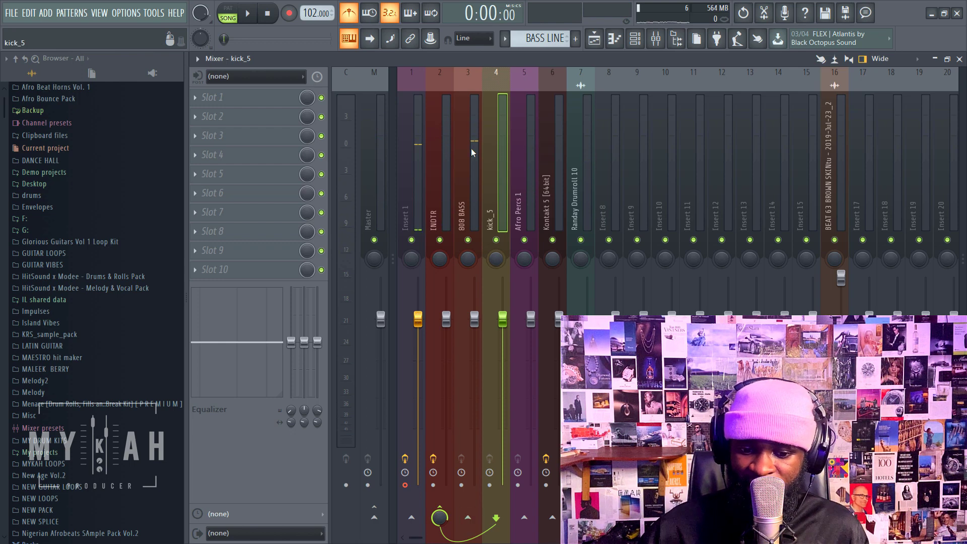
pyautogui.rightClick(471, 520)
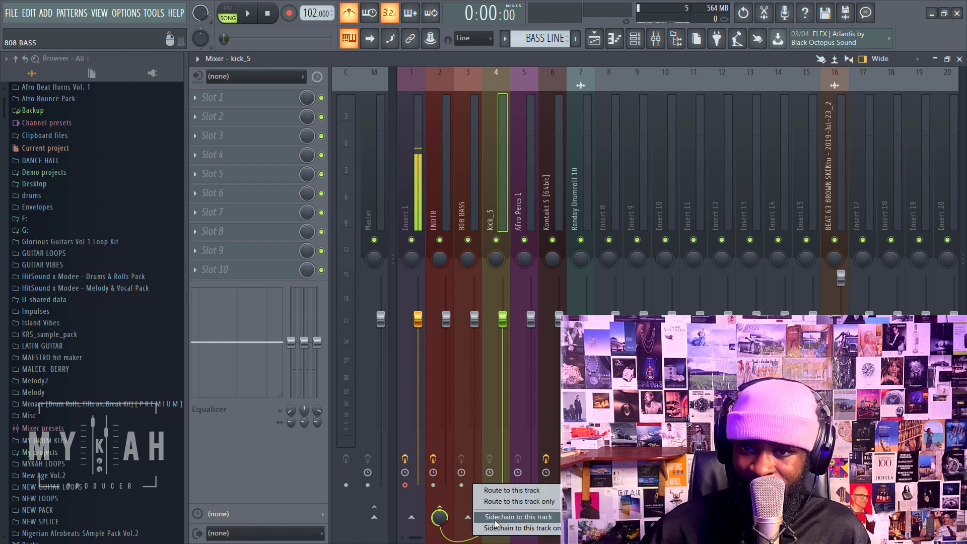
pyautogui.click(495, 520)
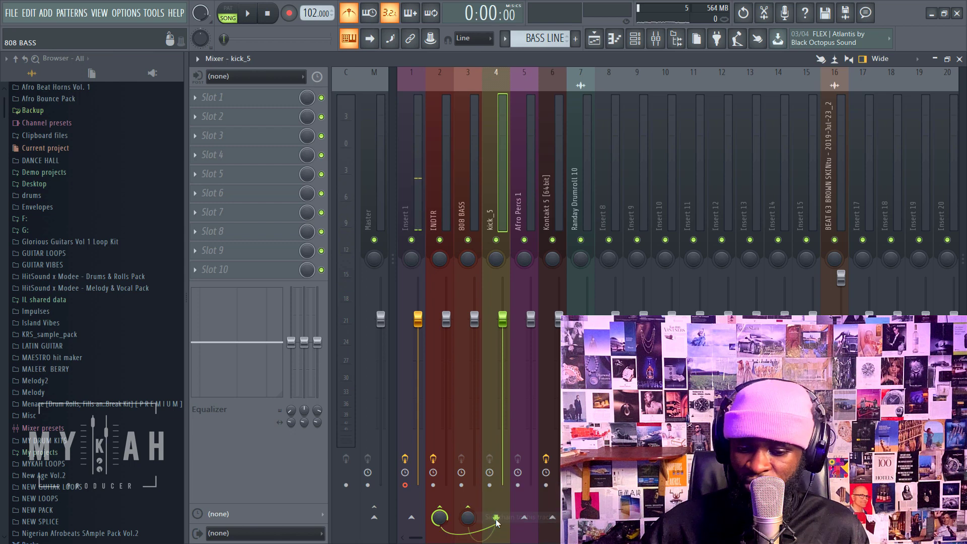
pyautogui.click(475, 196)
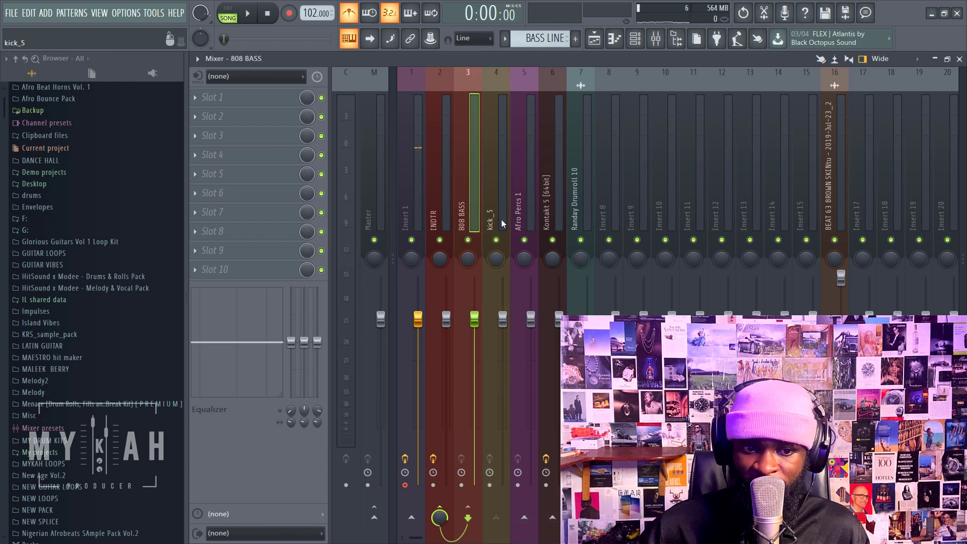
pyautogui.click(227, 97)
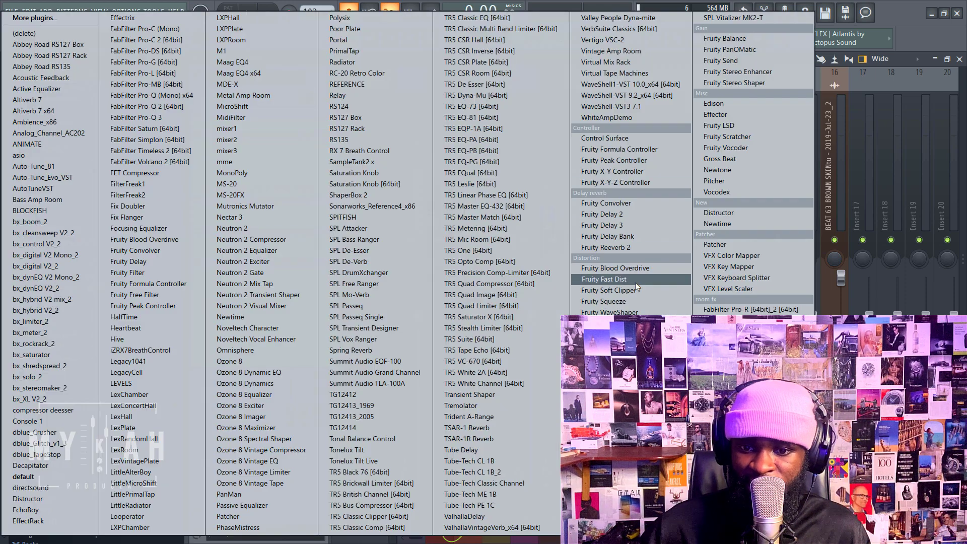
# Put Fruity Limiter in Slot 1 of the 808 BASS insert and set it to COMP mode
pyautogui.click(604, 344)
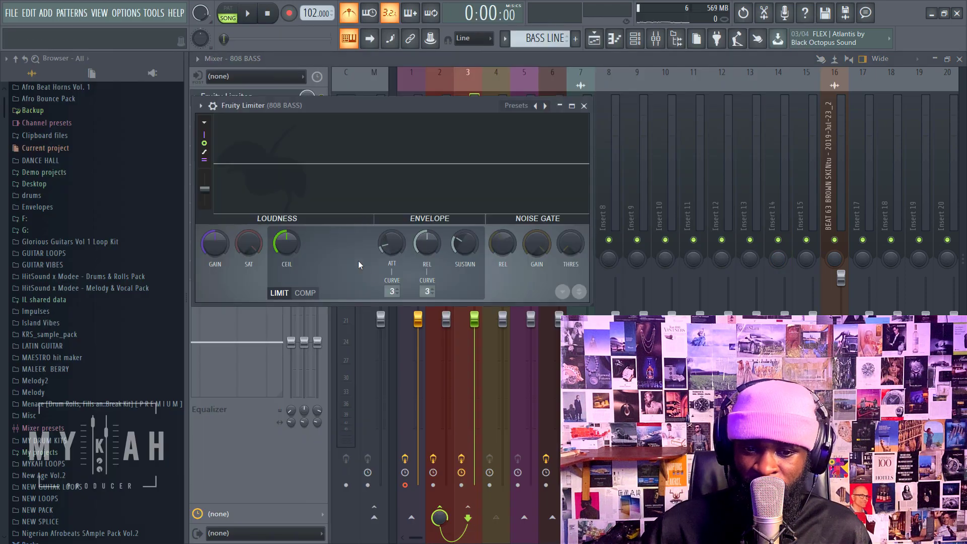
pyautogui.moveTo(358, 99); pyautogui.dragTo(425, 104)
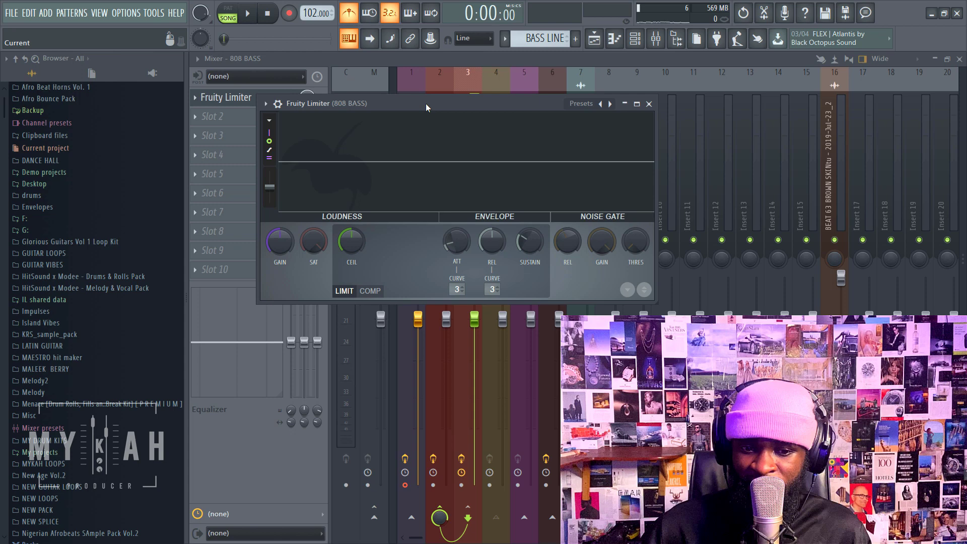
pyautogui.click(372, 290)
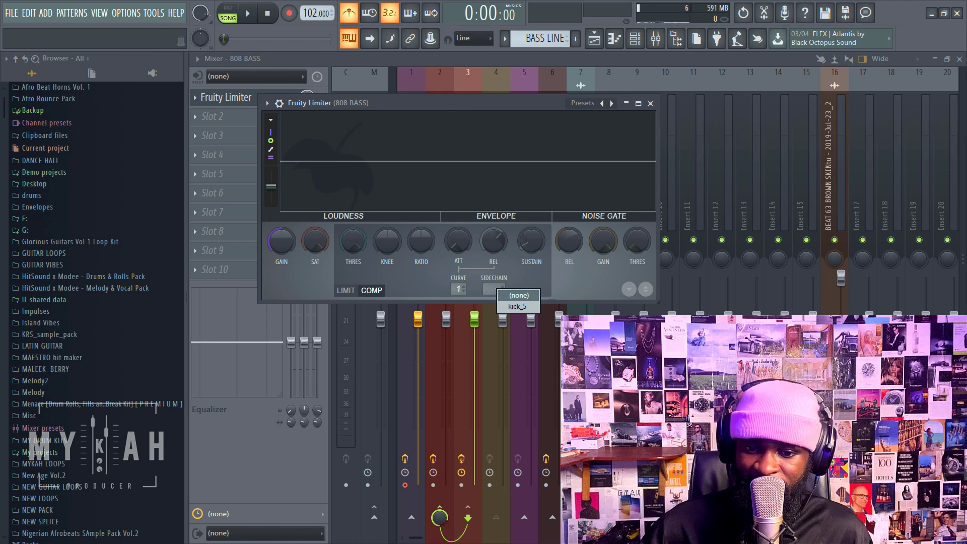
# Set the compressor's sidechain source to kick_5, lower the threshold, and audition briefly
pyautogui.click(518, 306)
pyautogui.moveTo(362, 240); pyautogui.dragTo(363, 298)
pyautogui.moveTo(404, 115); pyautogui.dragTo(494, 119)
pyautogui.press('space')
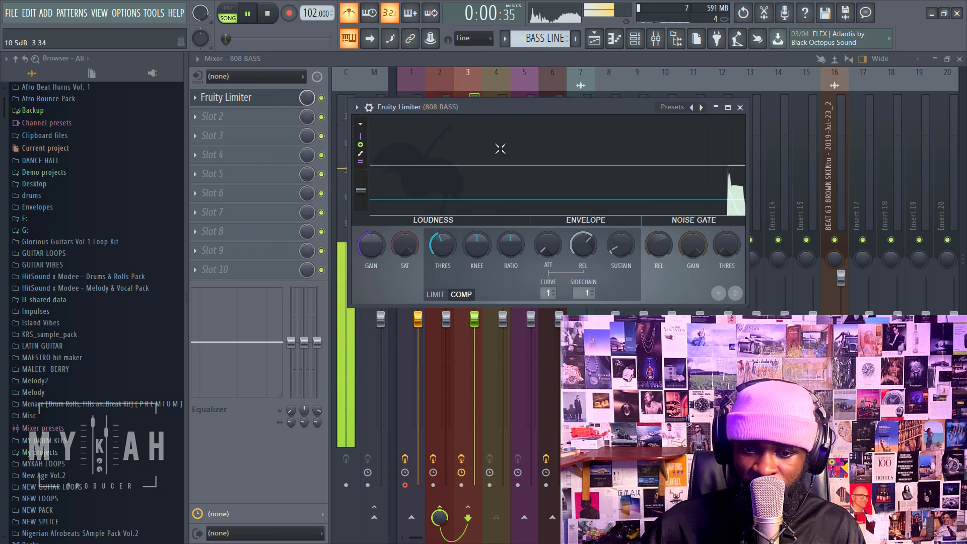
pyautogui.press('space')
# Raise the ratio, set the threshold to about -13 dB, audition, then close the limiter
pyautogui.moveTo(506, 247); pyautogui.dragTo(507, 226)
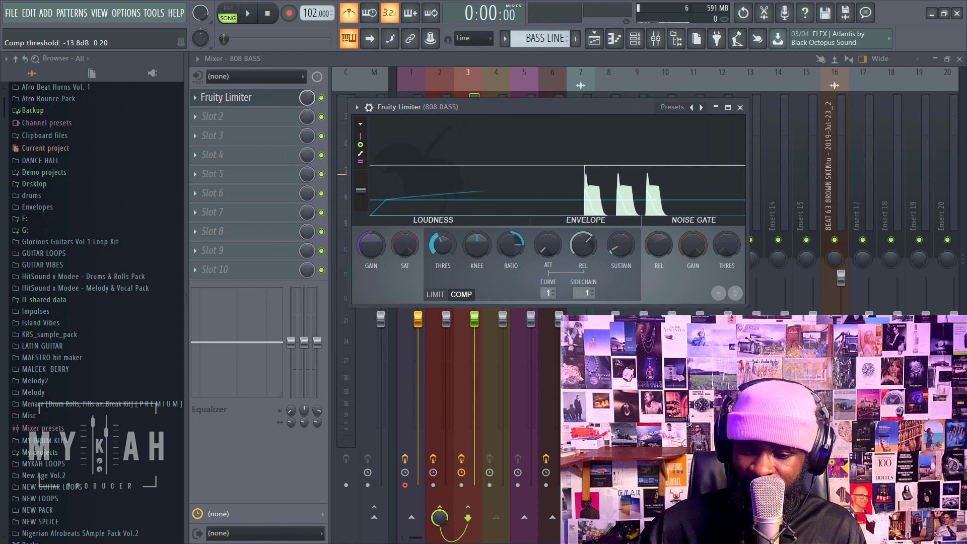
pyautogui.moveTo(443, 245); pyautogui.dragTo(443, 240)
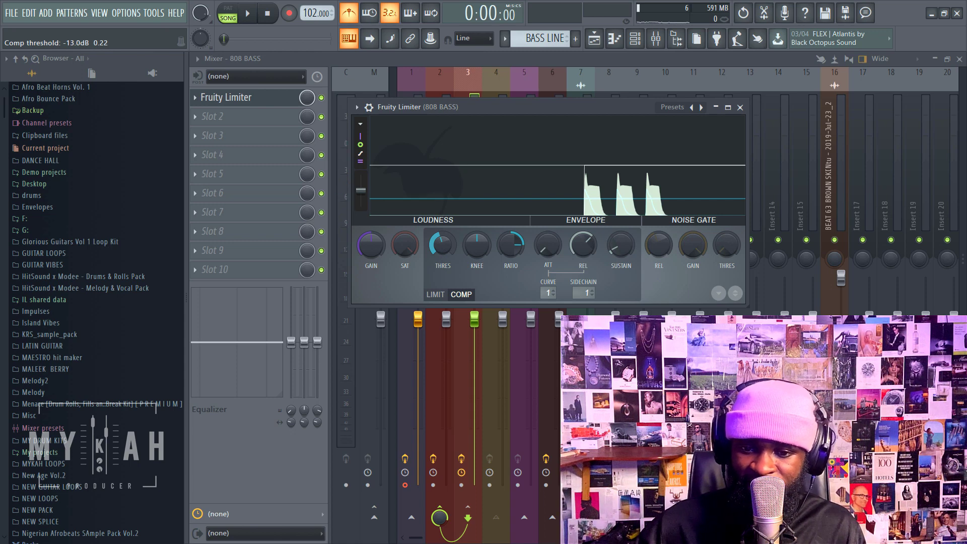
pyautogui.press('space')
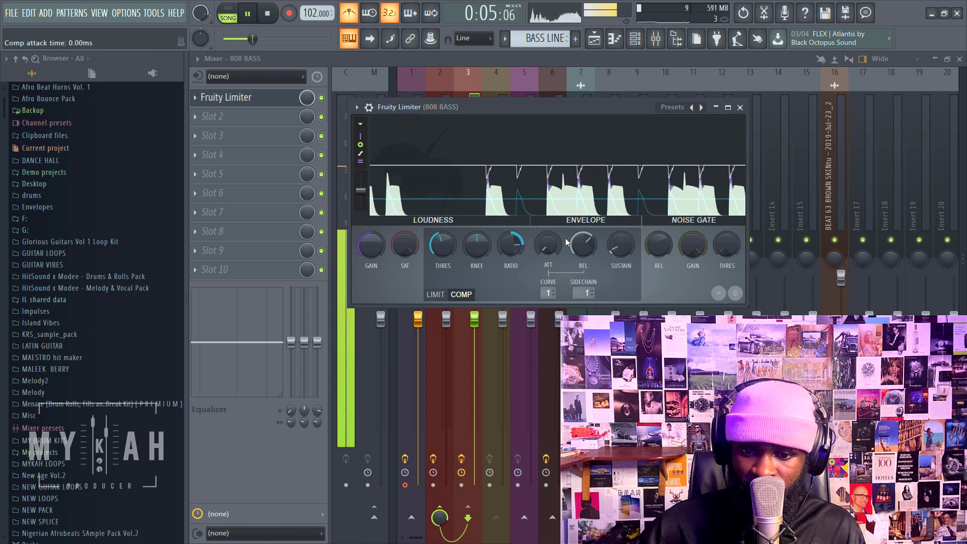
pyautogui.press('space')
pyautogui.press('space')
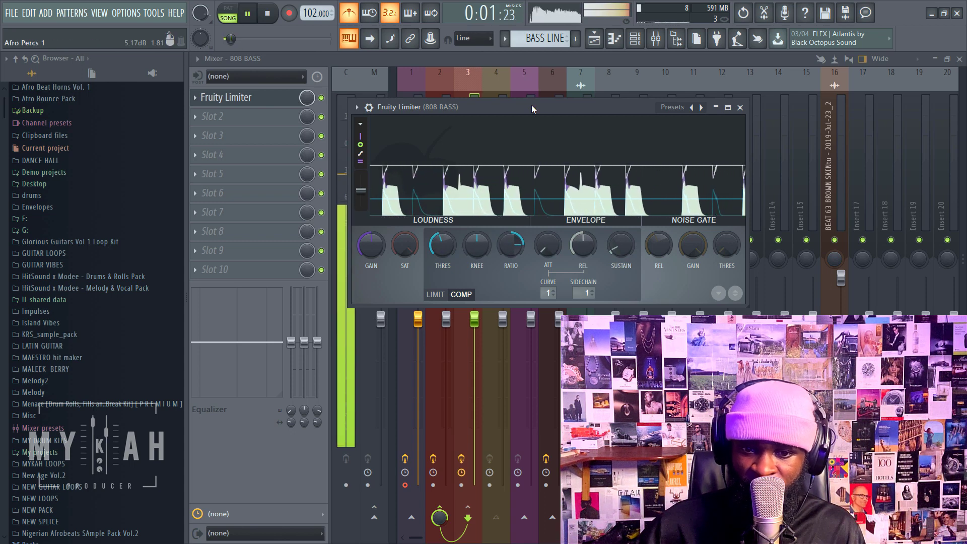
pyautogui.press('Escape')
pyautogui.press('space')
pyautogui.press('space')
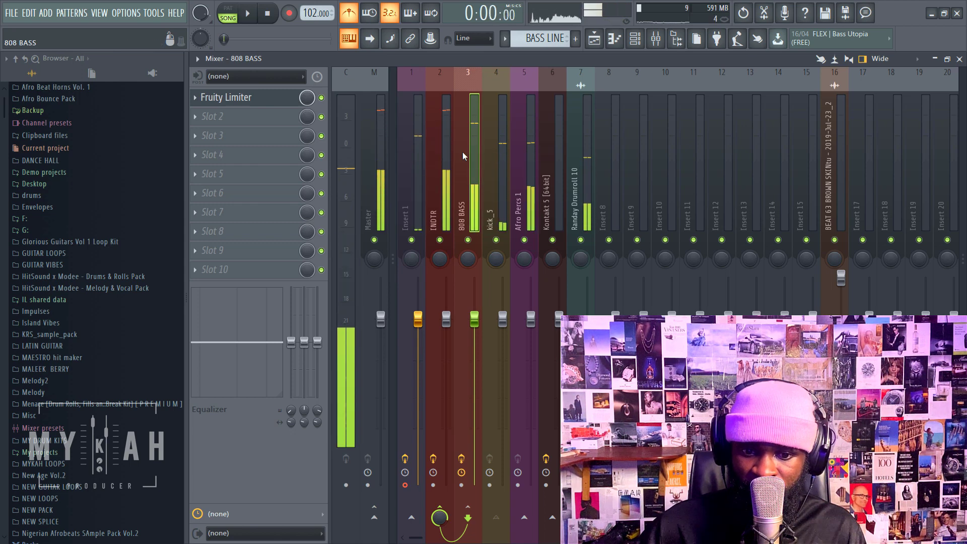
pyautogui.click(503, 175)
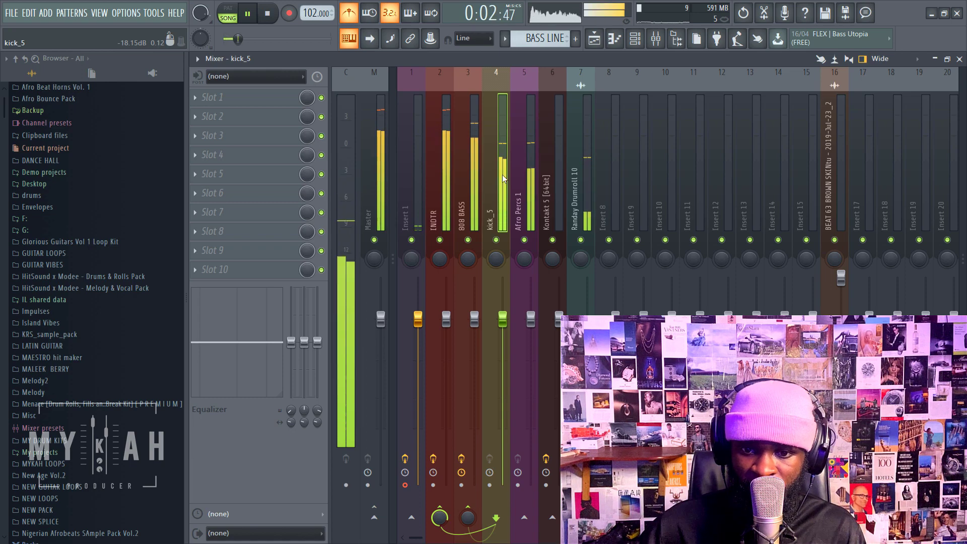
# View the KICK clip's notes in the piano roll from the Playlist, then close it
pyautogui.press('space')
pyautogui.click(594, 39)
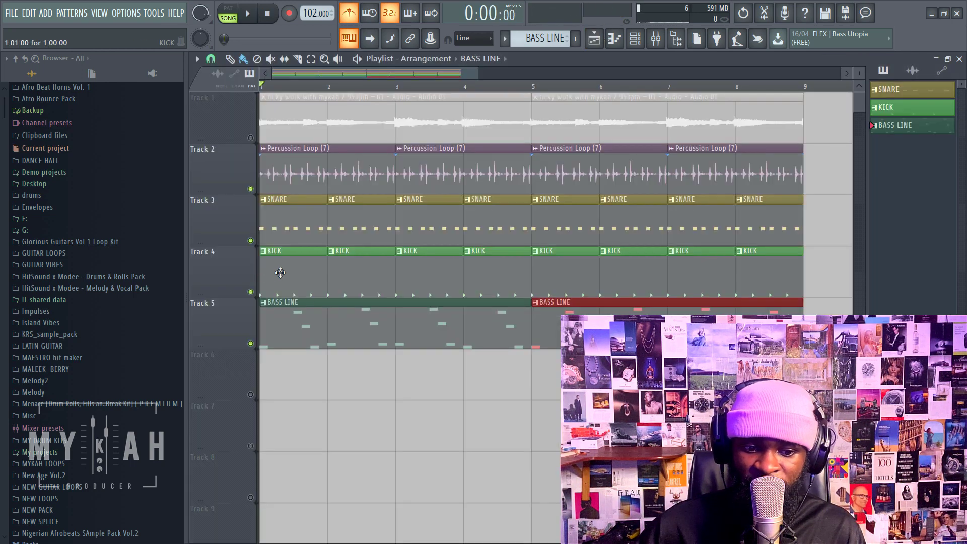
pyautogui.doubleClick(280, 273)
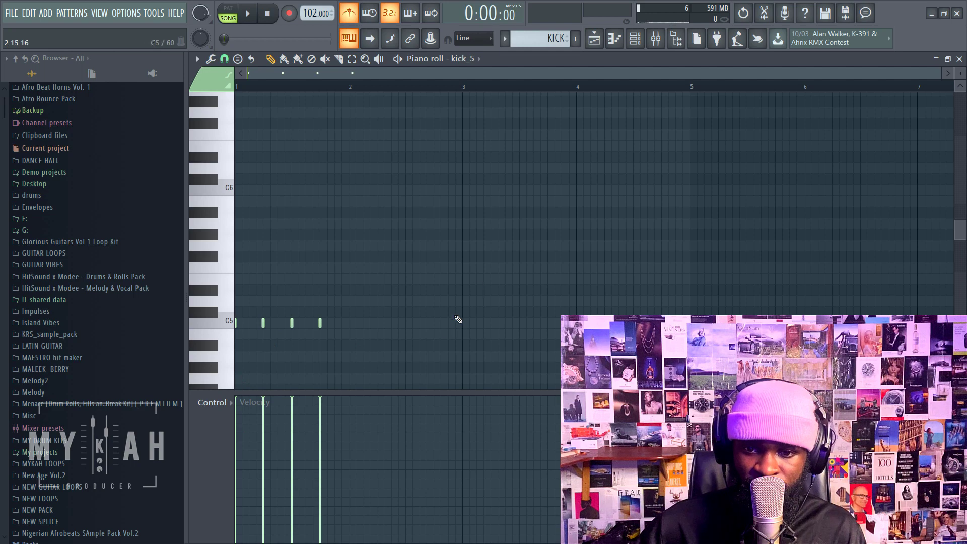
pyautogui.press('space')
pyautogui.click(614, 39)
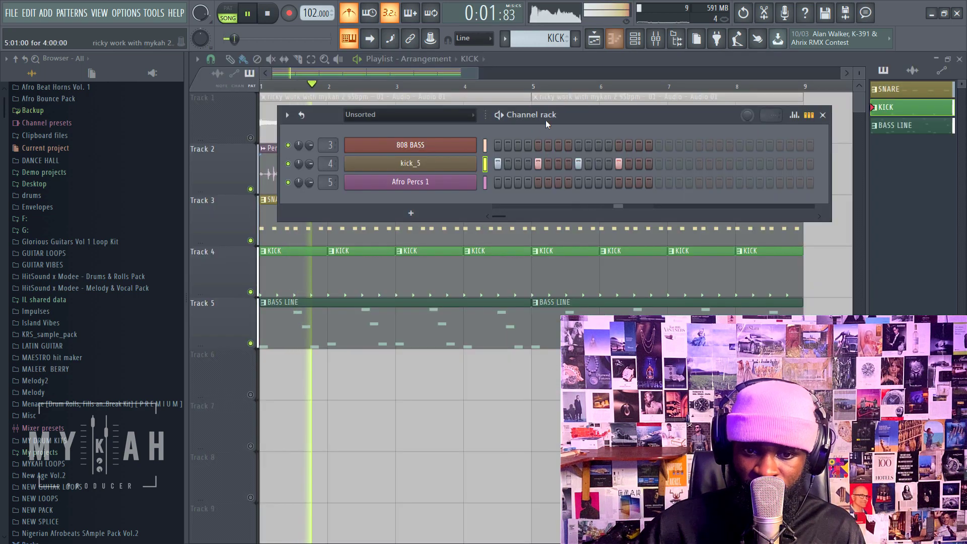
# Audition the mix levels in the Mixer, then return to the Playlist arrangement
pyautogui.press('F6')
pyautogui.scroll(2, 404, 92)
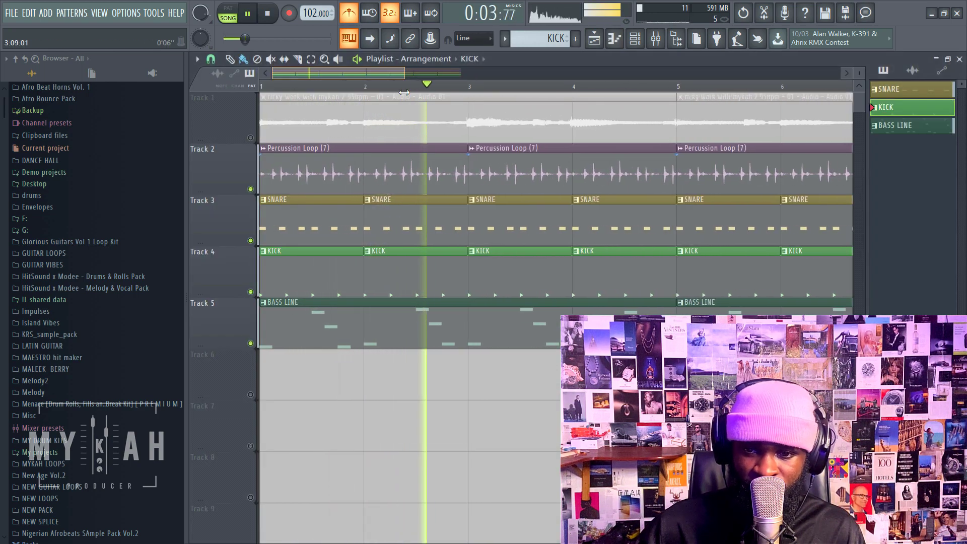
pyautogui.press('F9')
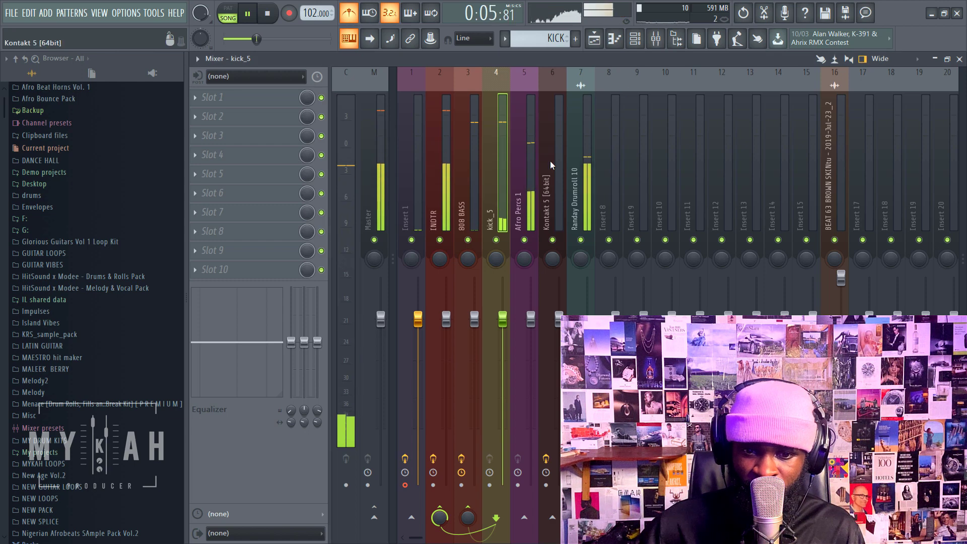
pyautogui.press('space')
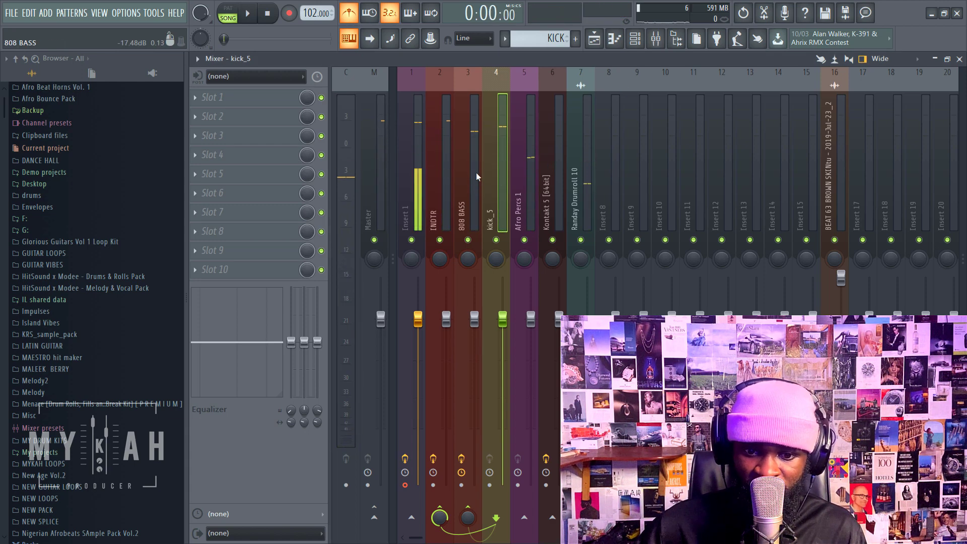
pyautogui.press('space')
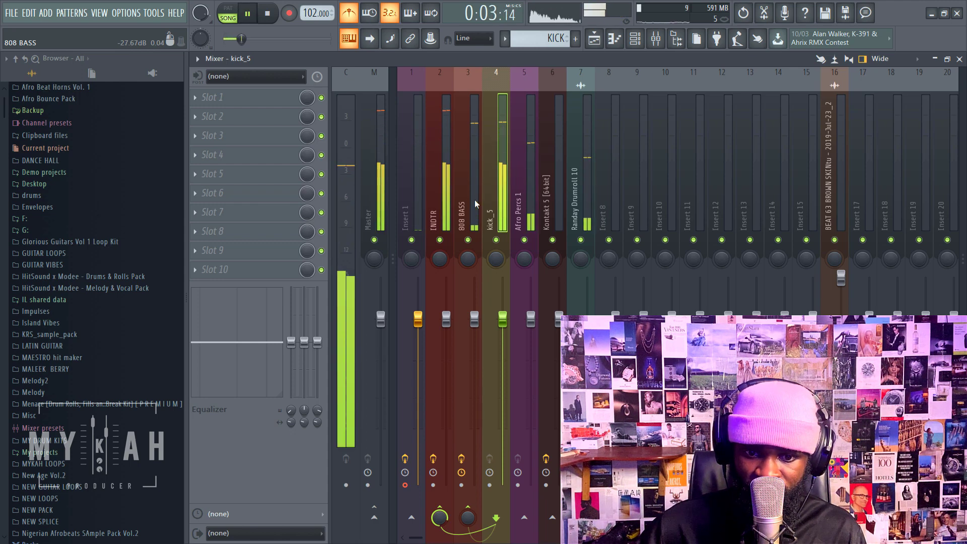
pyautogui.press('space')
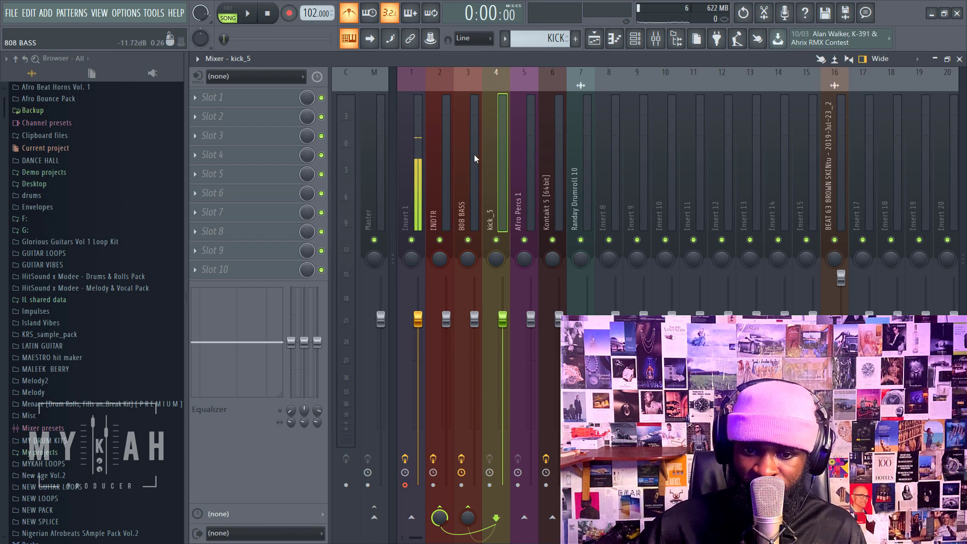
pyautogui.press('space')
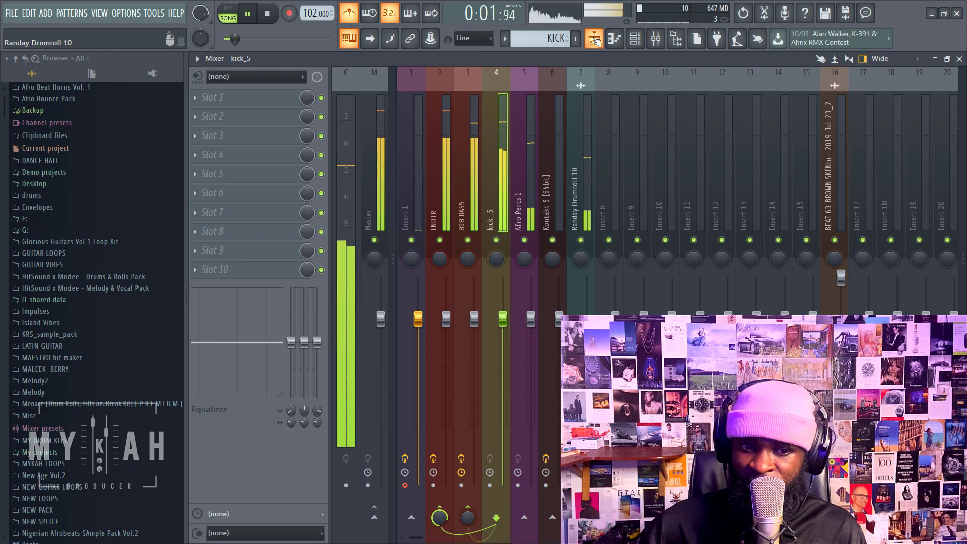
pyautogui.press('space')
pyautogui.press('F5')
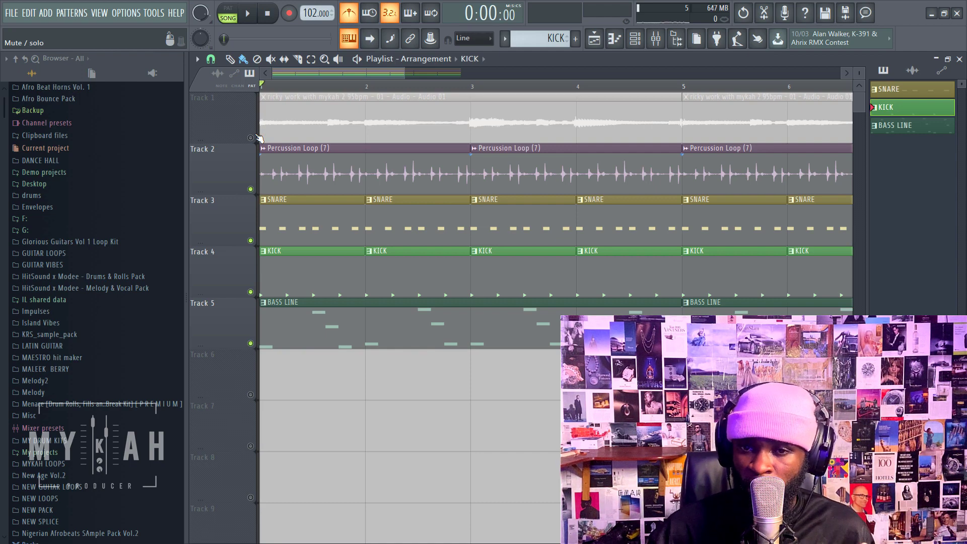
pyautogui.click(656, 40)
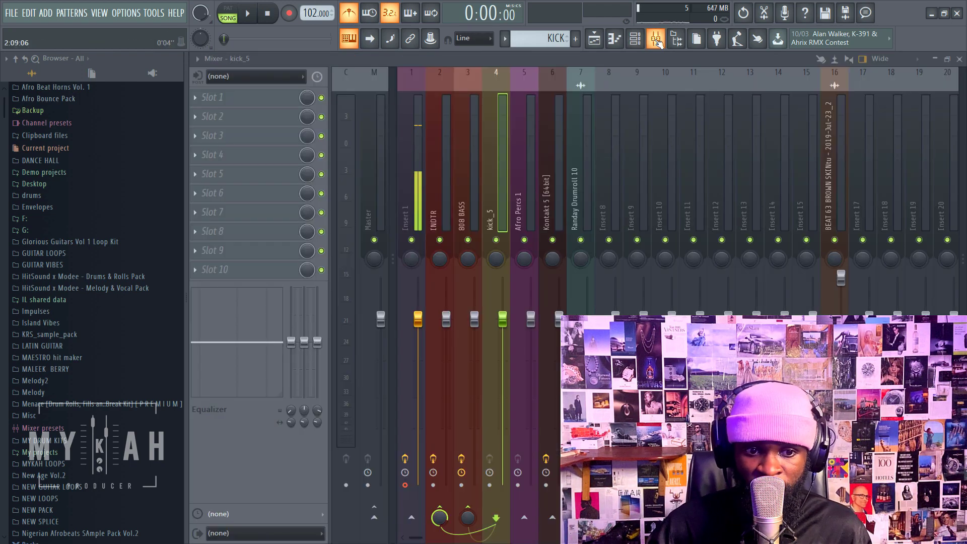
pyautogui.click(467, 198)
pyautogui.click(272, 99)
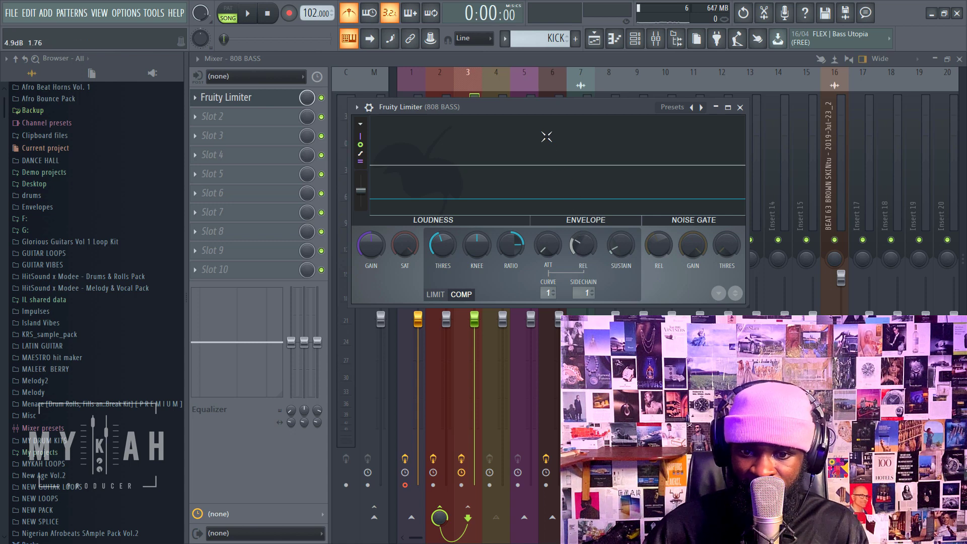
pyautogui.moveTo(536, 109); pyautogui.dragTo(705, 135)
pyautogui.press('space')
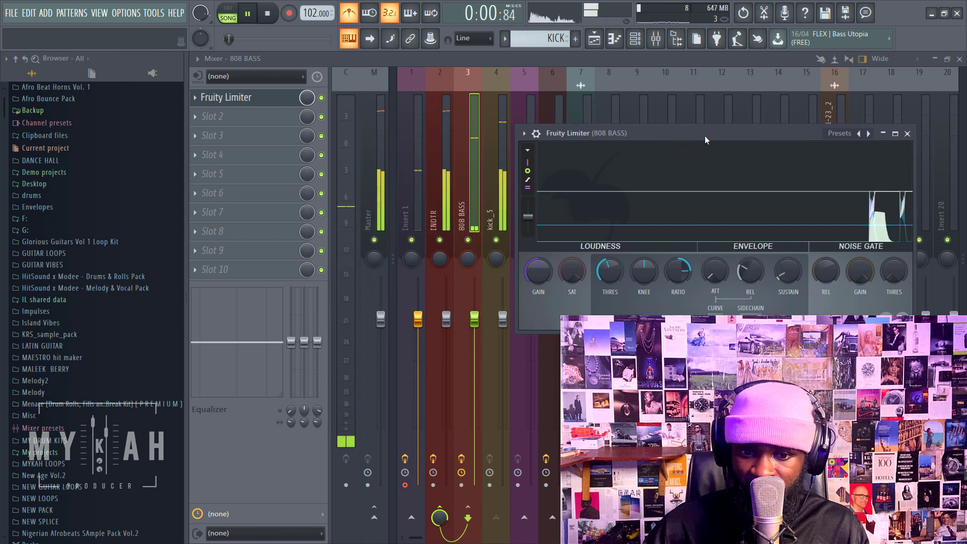
# Mute Track 1's audio recording while playing the zoomed-out Playlist arrangement
pyautogui.press('space')
pyautogui.click(598, 40)
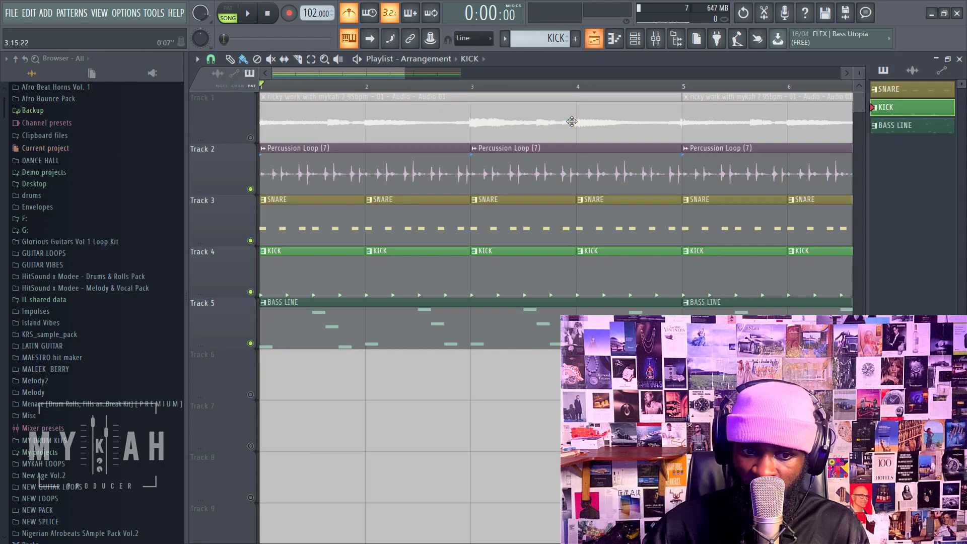
pyautogui.press('space')
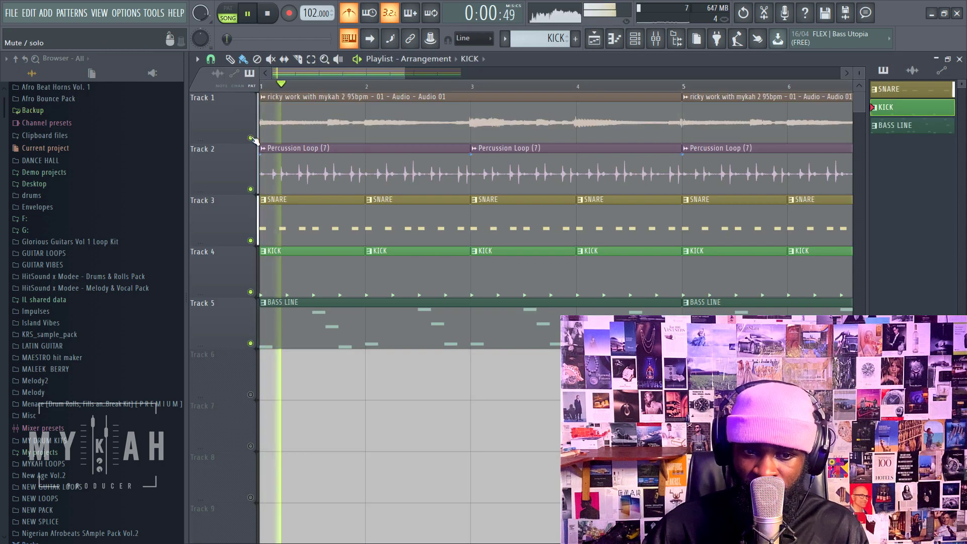
pyautogui.scroll(-2, 317, 90)
pyautogui.scroll(-1, 316, 92)
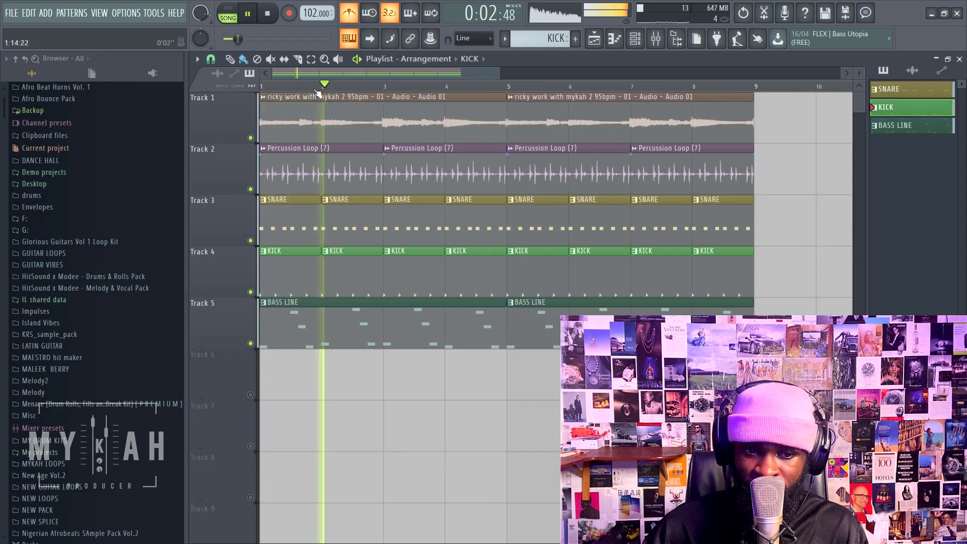
pyautogui.click(250, 138)
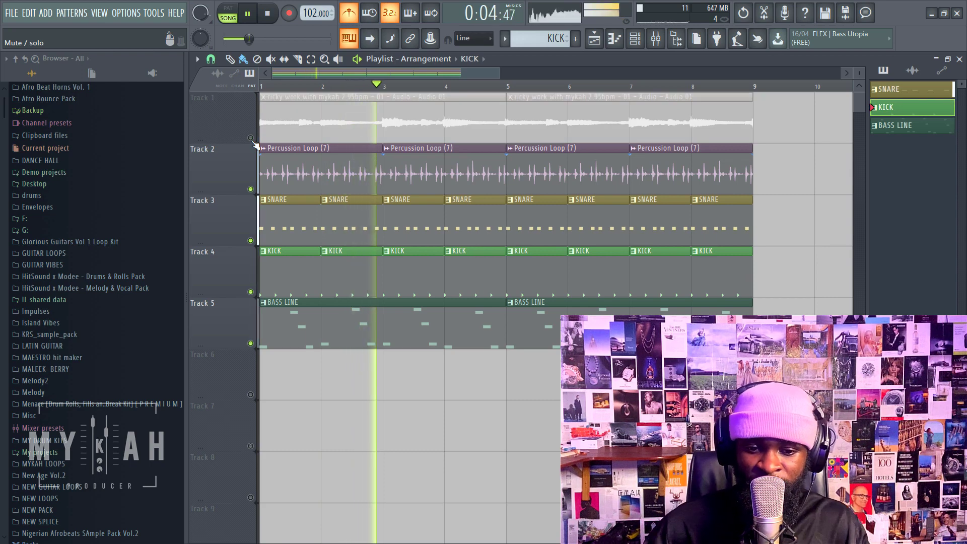
pyautogui.press('space')
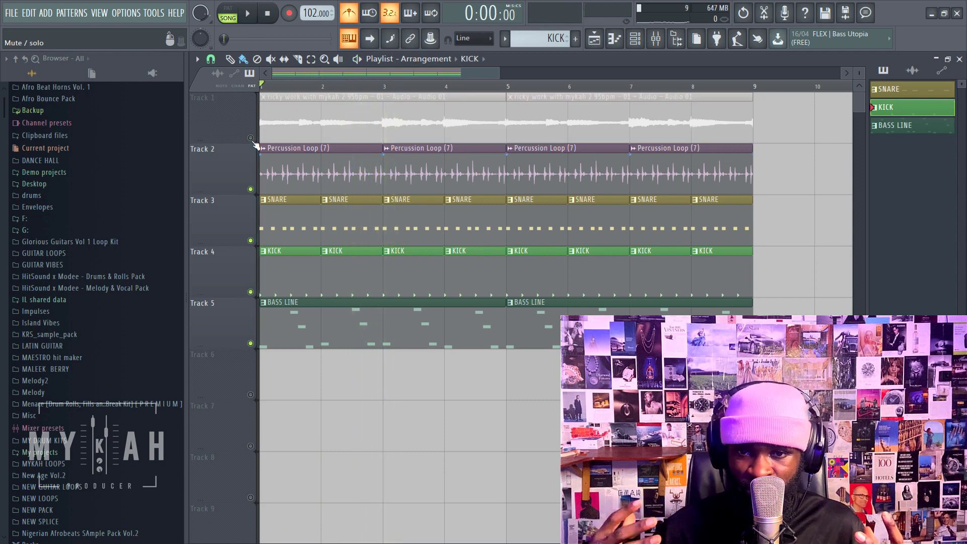